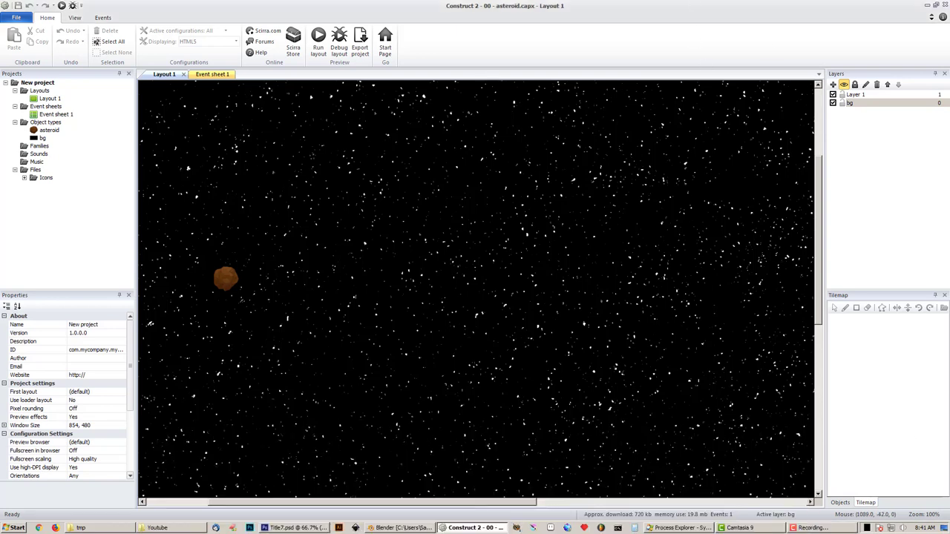
- Preview the layout, then move the starfield background below the layout area
click(317, 43)
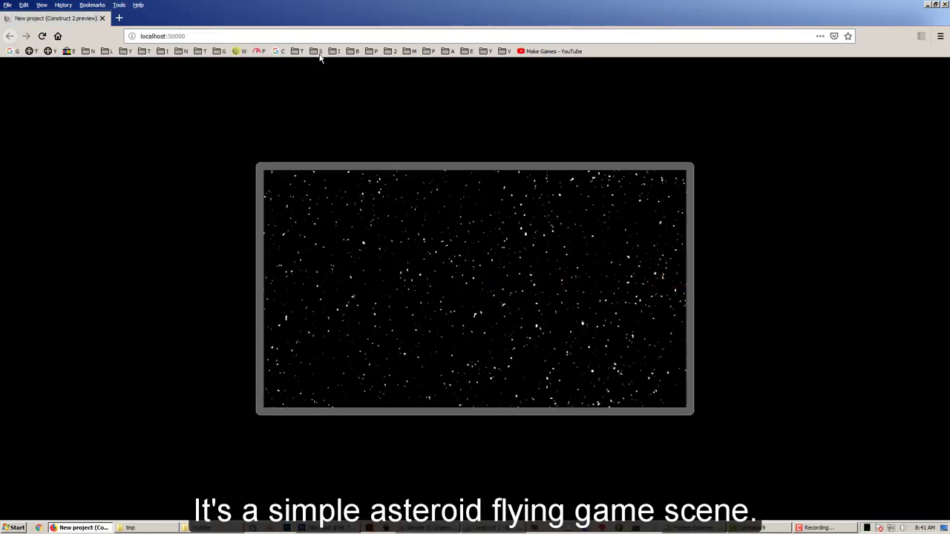
click(945, 4)
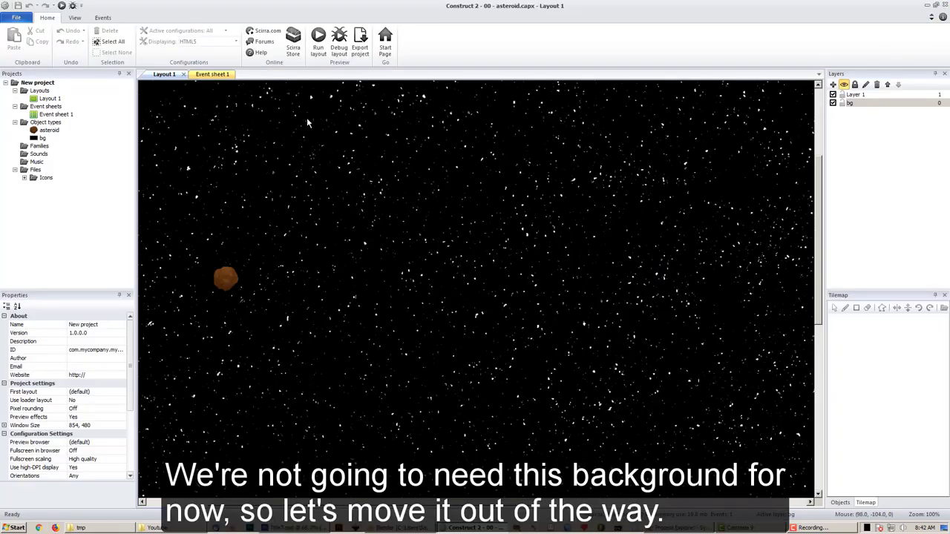
mouse_move(256, 107)
mouse_down()
mouse_move(482, 327)
mouse_move(570, 531)
mouse_move(569, 503)
mouse_up()
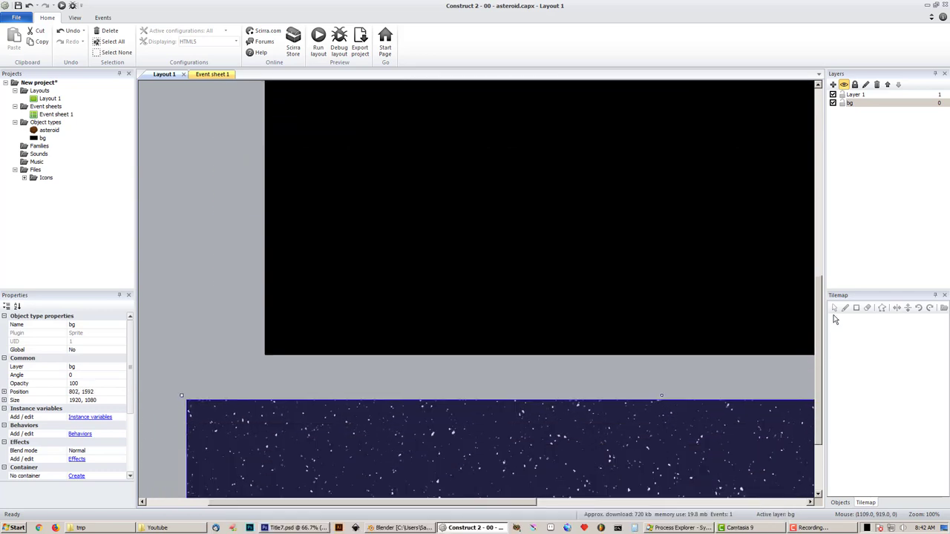
drag(819, 308, 832, 180)
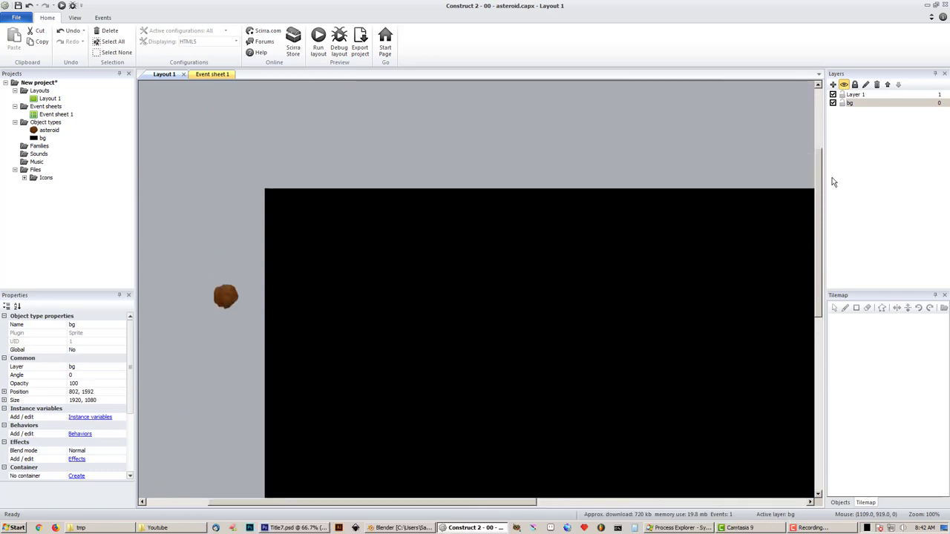
- Set the bg layer's background colour to white (255, 255, 255) and preview the result
click(850, 104)
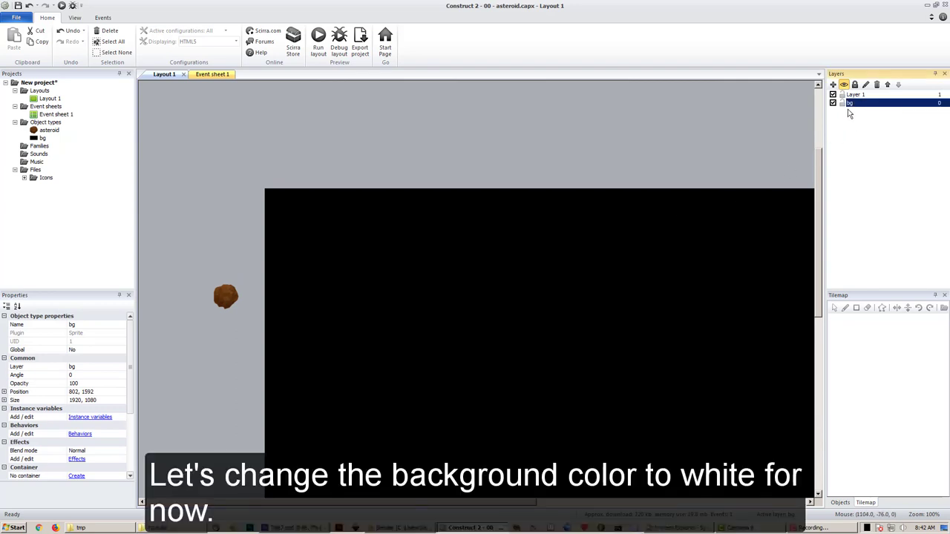
click(46, 106)
click(50, 99)
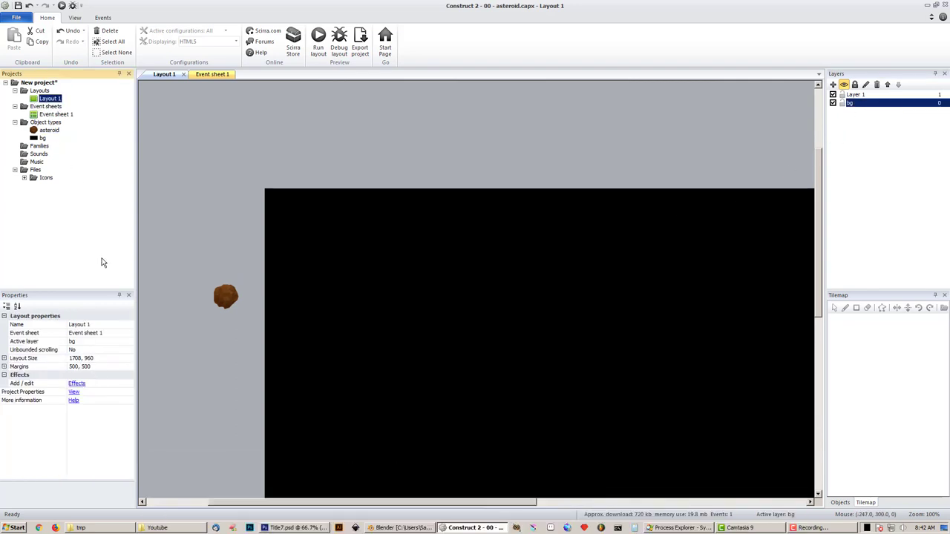
click(850, 96)
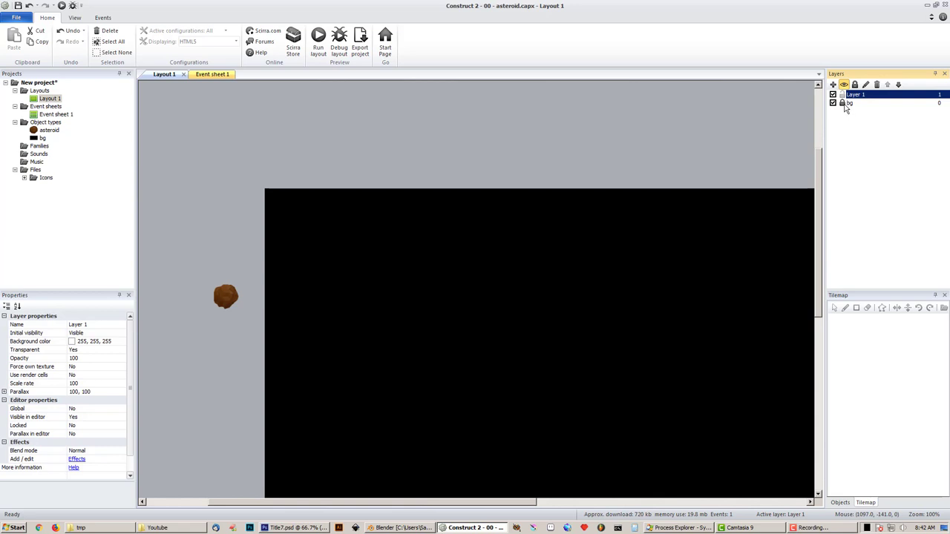
click(857, 103)
click(126, 342)
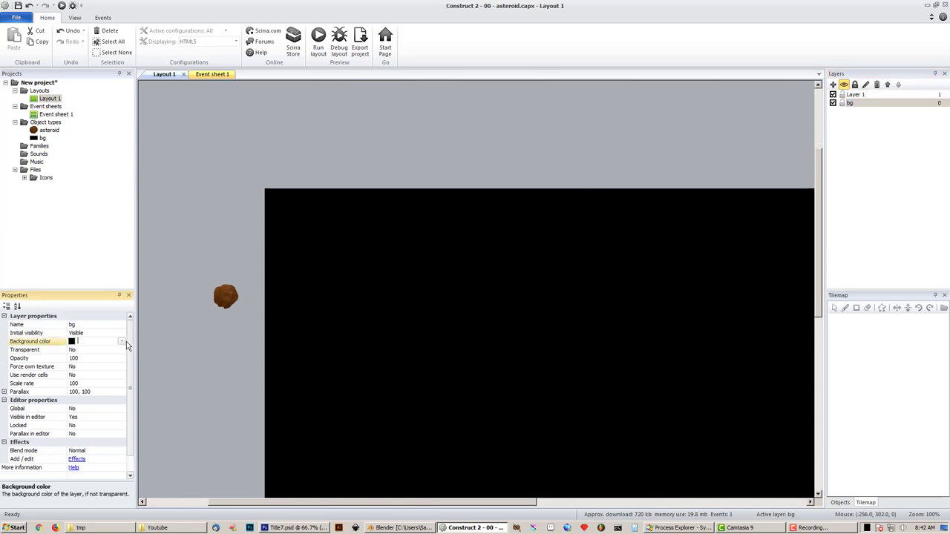
click(122, 342)
click(215, 445)
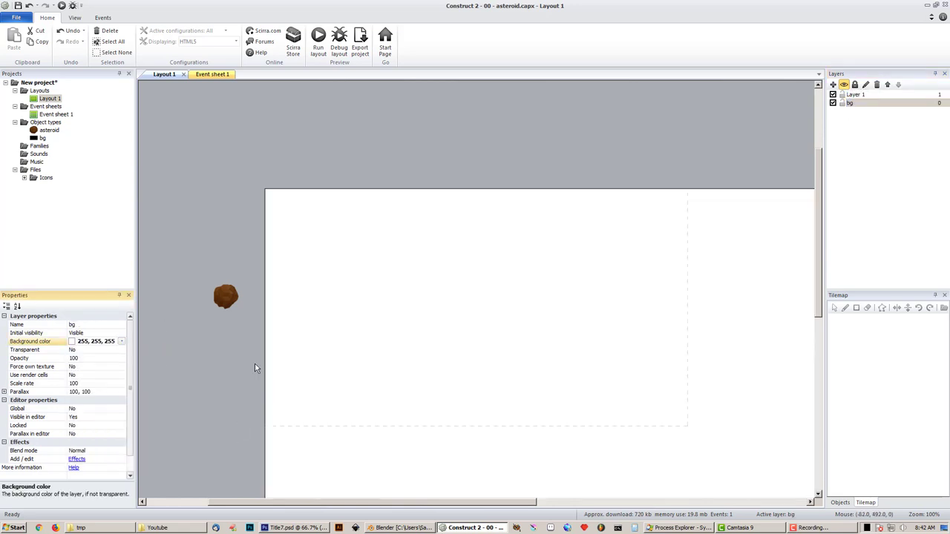
click(258, 200)
click(318, 39)
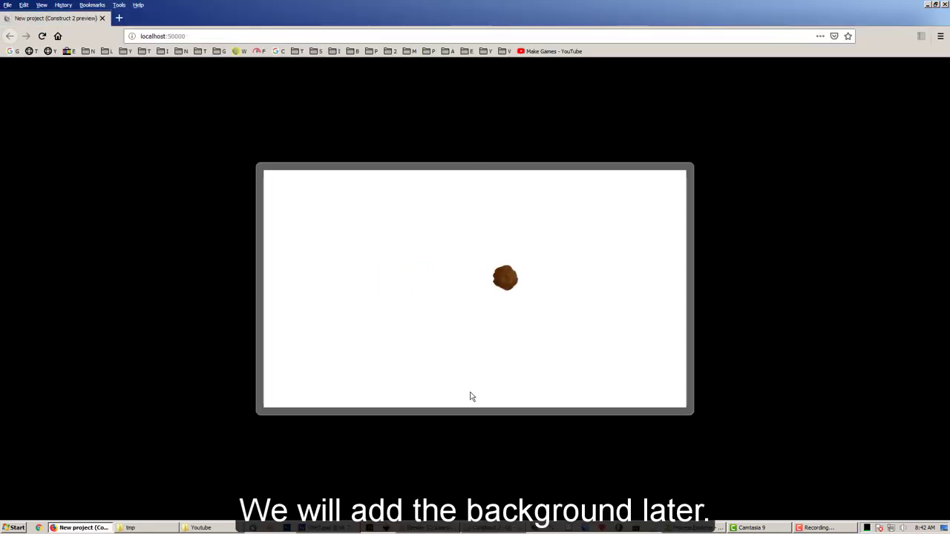
key(ctrl+w)
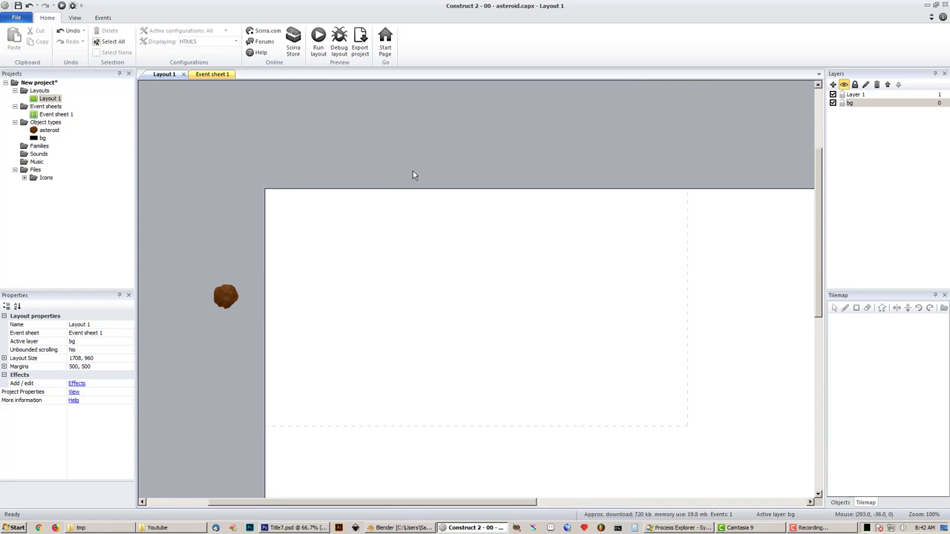
- Rename Layer 1 to 'asteroid'
click(854, 95)
key(F2)
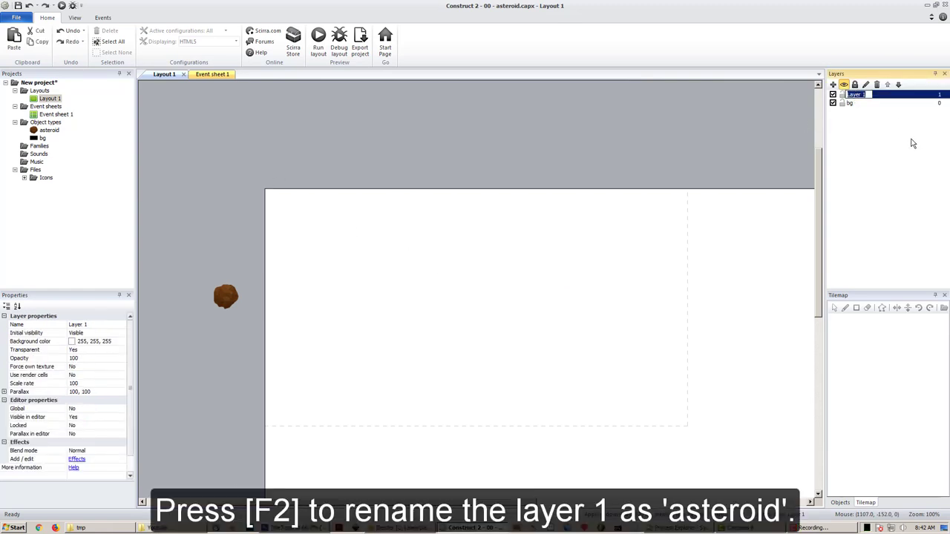
text(asteroid)
key(Return)
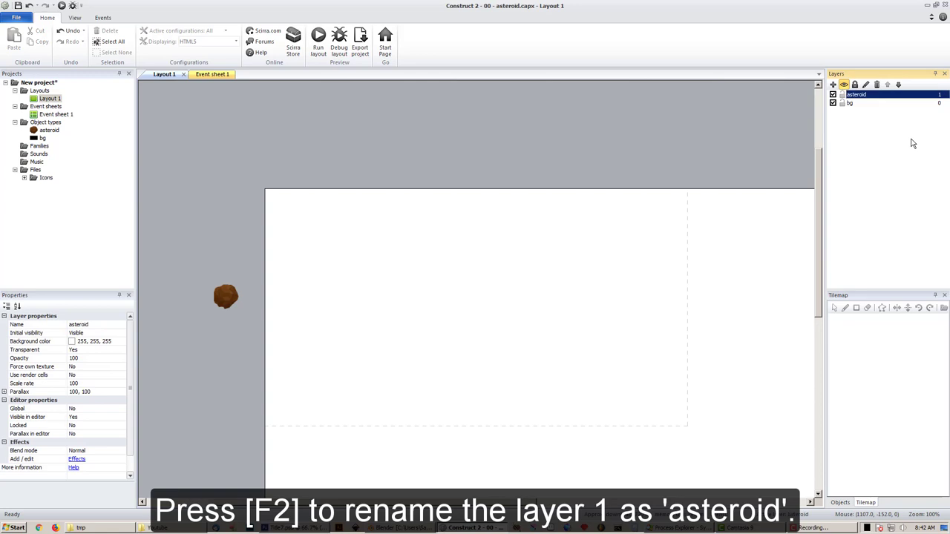
- Add a new top layer named 'missile'
click(833, 84)
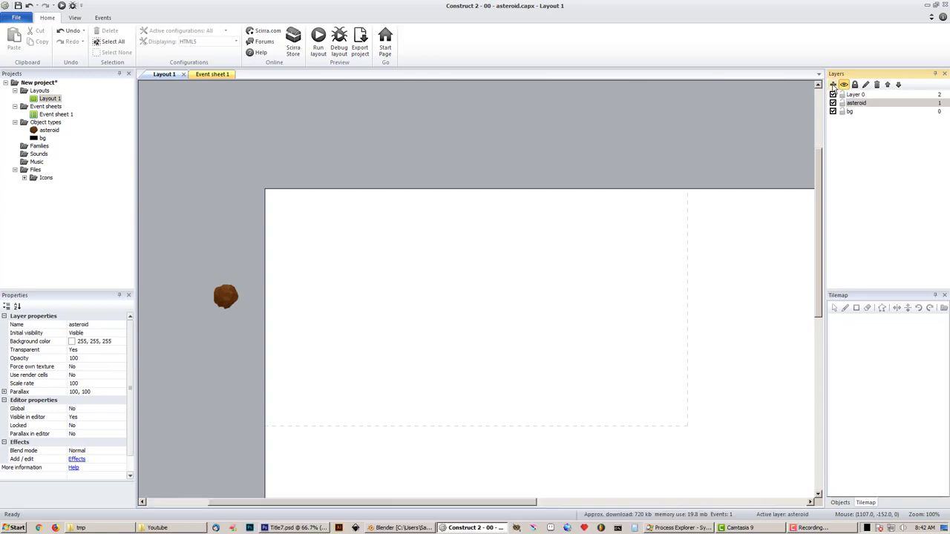
double_click(869, 96)
text(miss)
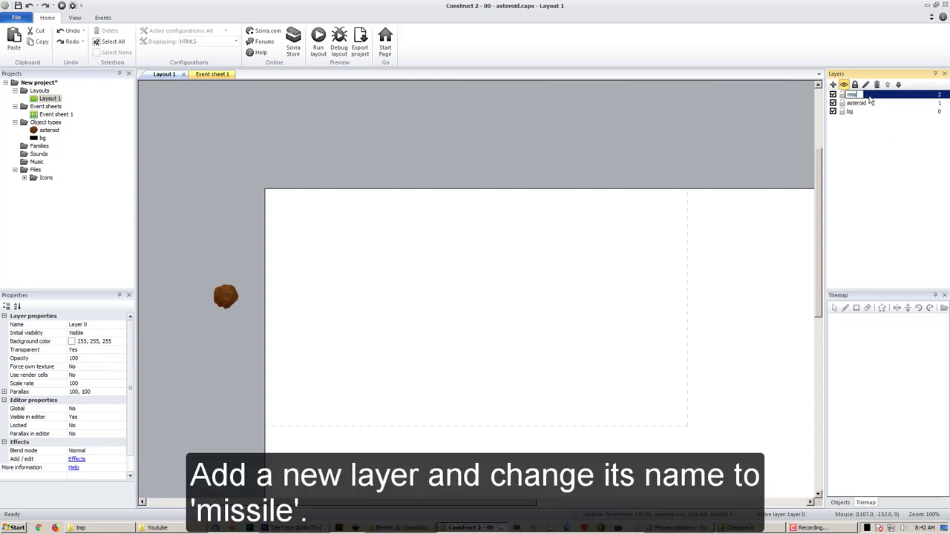
text(ile)
key(Return)
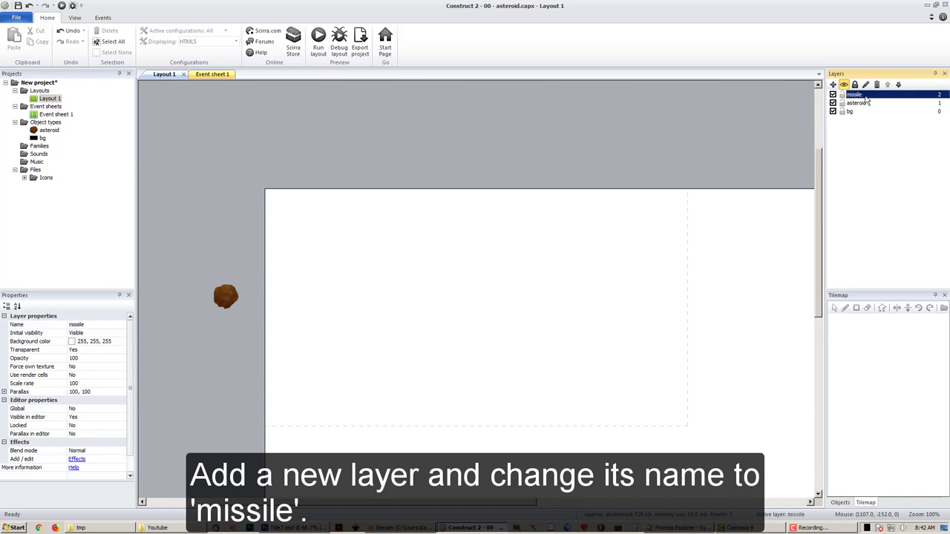
click(294, 146)
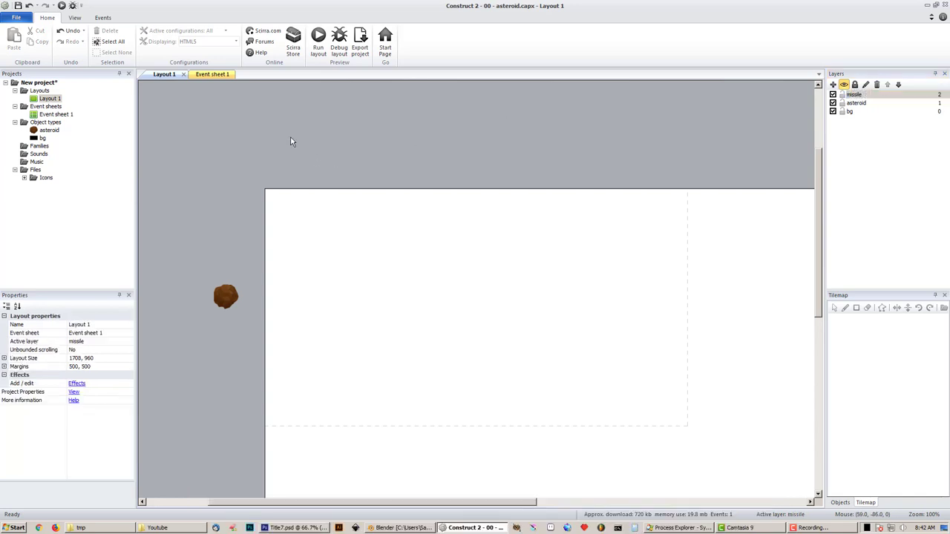
- Insert a missile sprite using 0001.png as its image
double_click(305, 146)
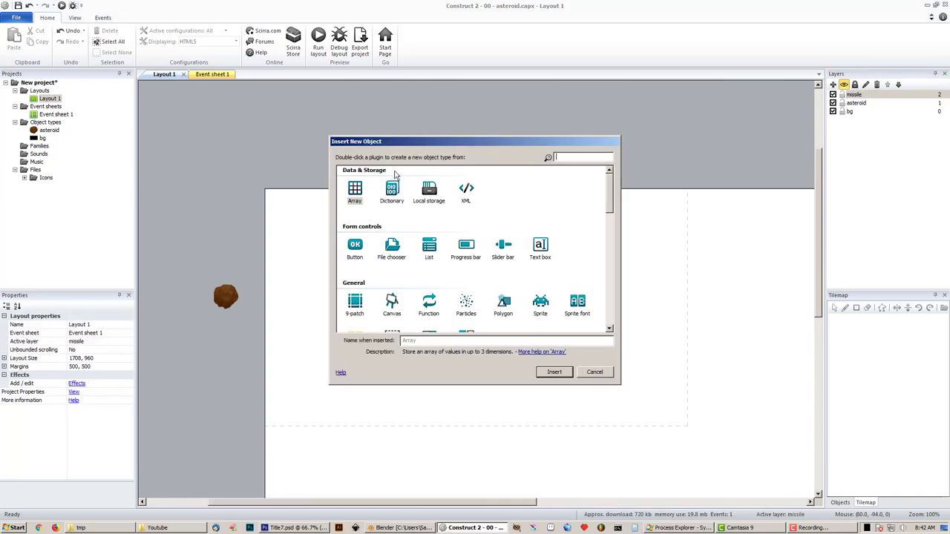
click(540, 300)
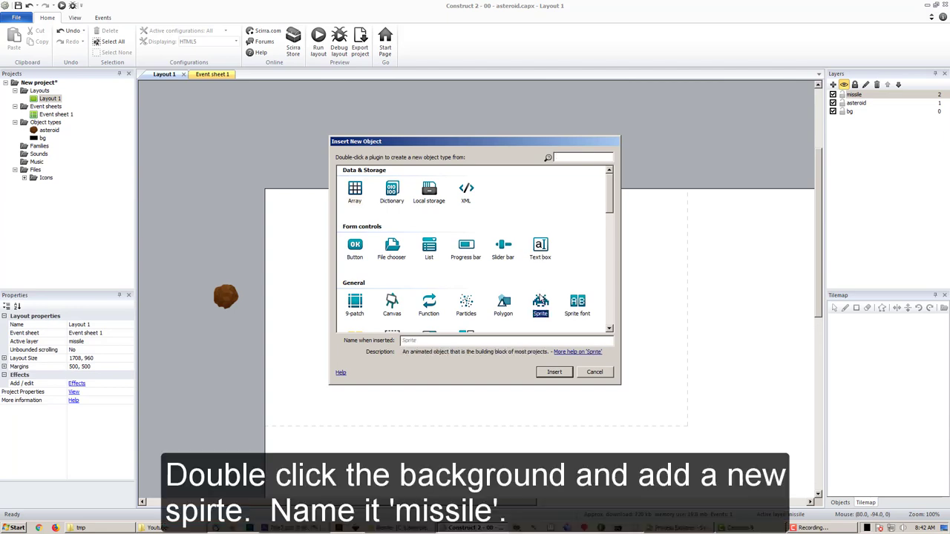
click(472, 341)
key(Return)
click(276, 165)
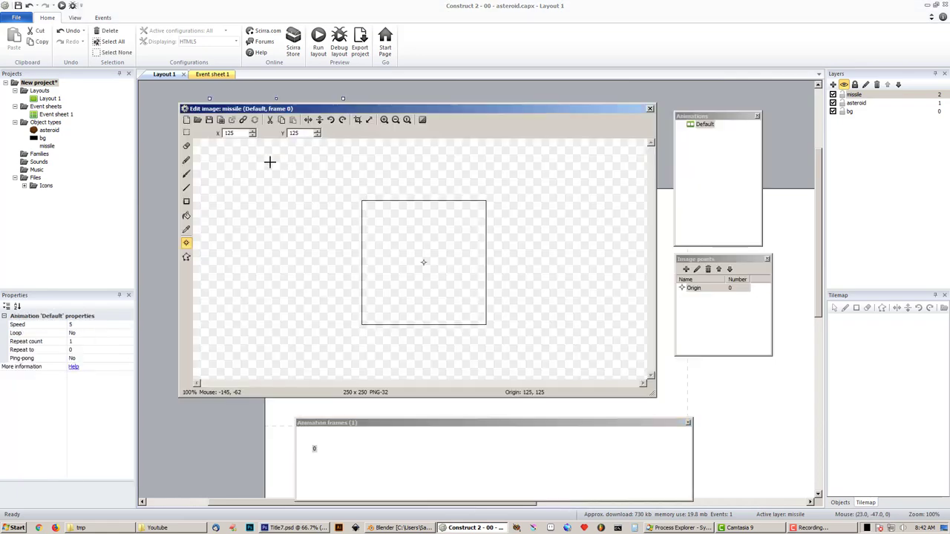
click(197, 119)
click(450, 211)
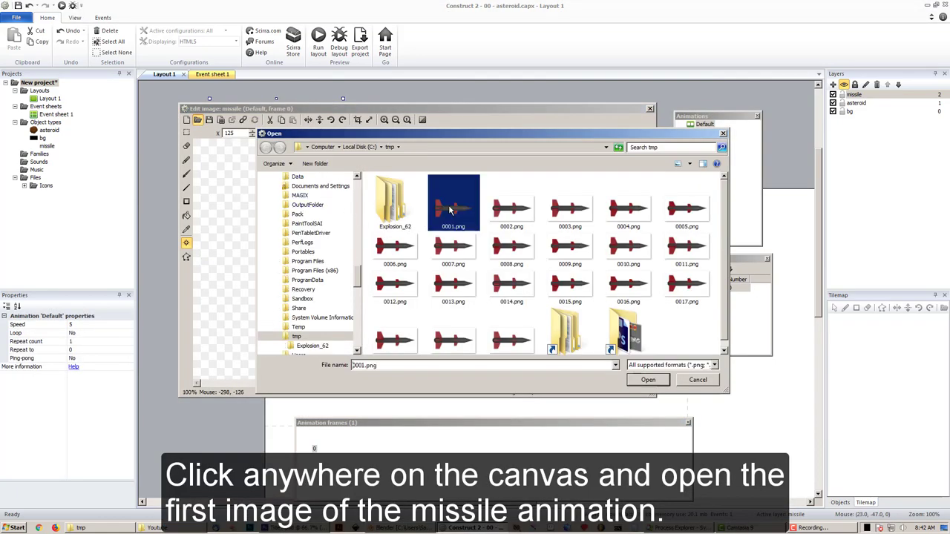
double_click(450, 211)
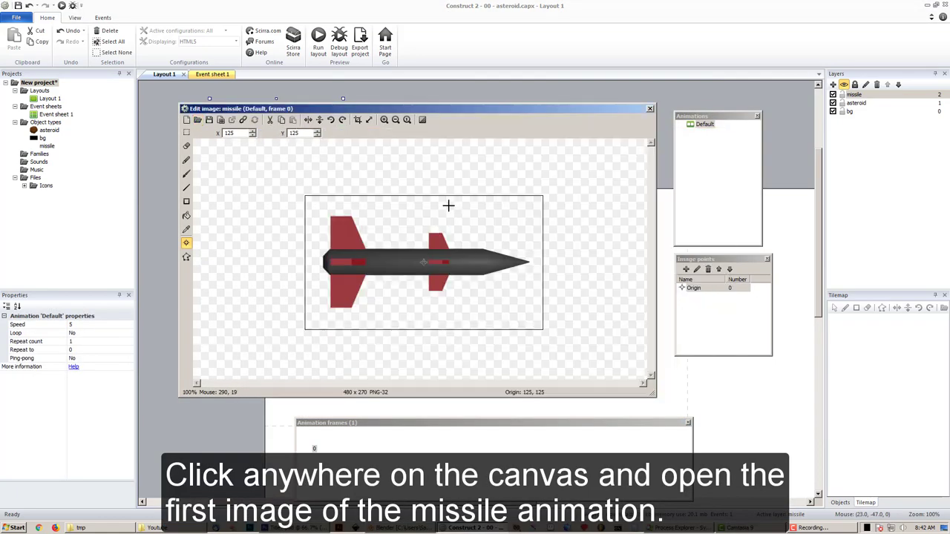
- Place the missile below the asteroid and shrink it to about 51 × 29 pixels
click(650, 110)
drag(362, 186, 435, 295)
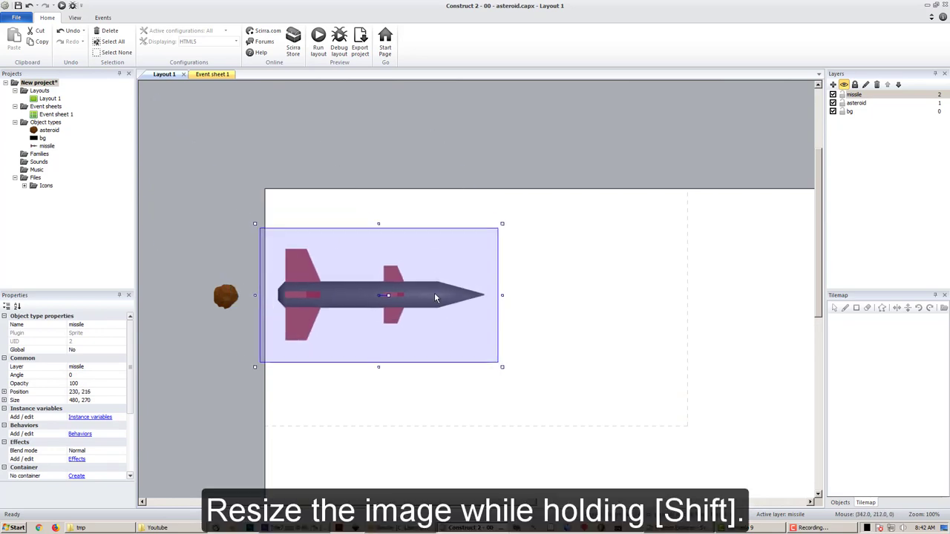
mouse_move(503, 366)
shift+mouse_down()
mouse_move(285, 244)
mouse_move(225, 345)
shift+mouse_up()
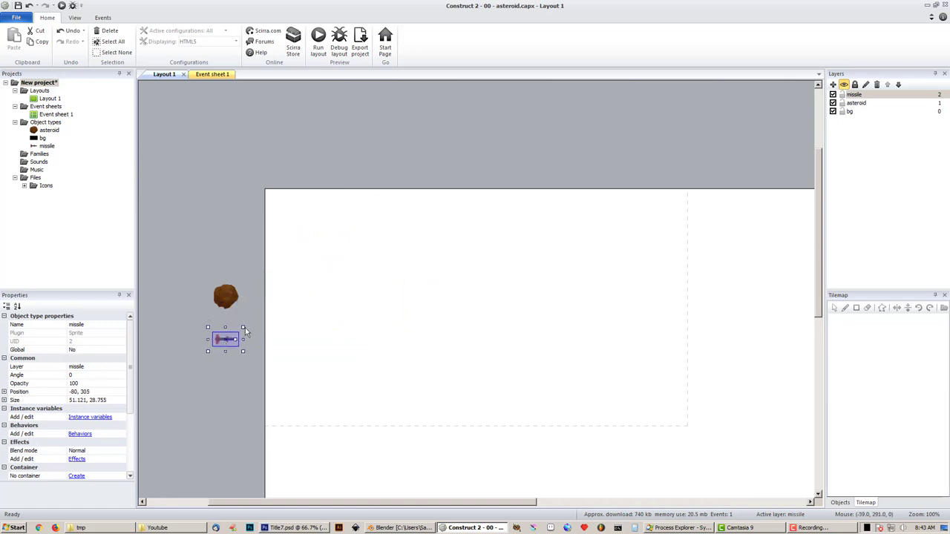
- Give the missile the Bullet behaviour and test-run the layout
click(249, 309)
click(235, 334)
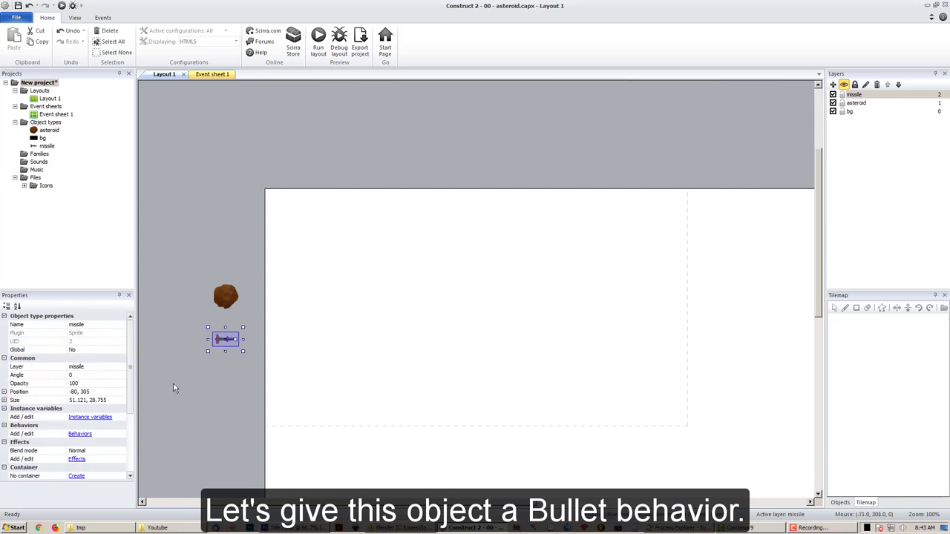
click(82, 434)
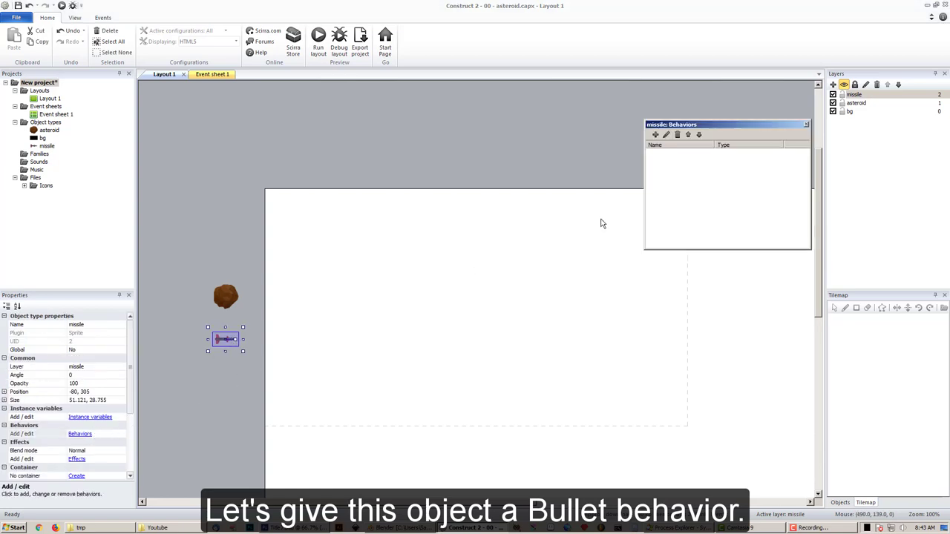
click(655, 134)
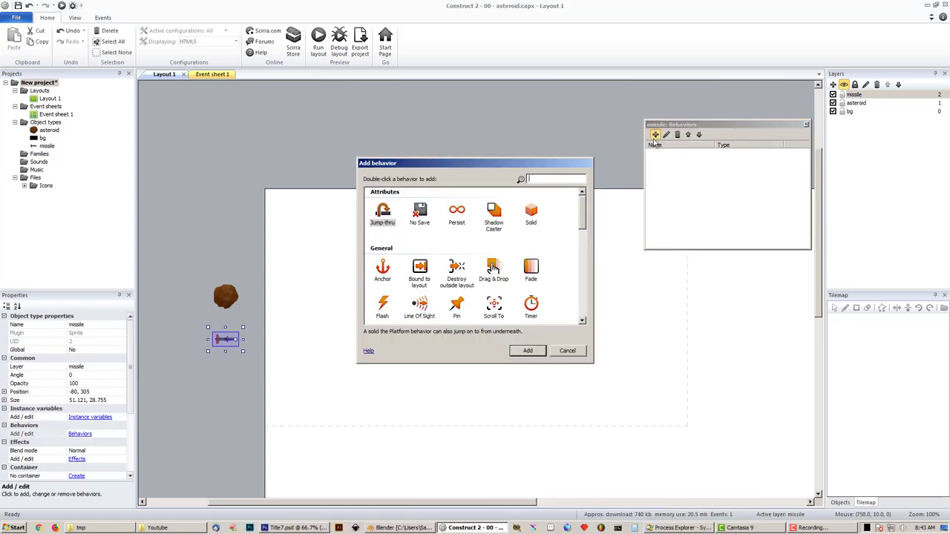
click(578, 242)
scroll(472, 254, down, 3)
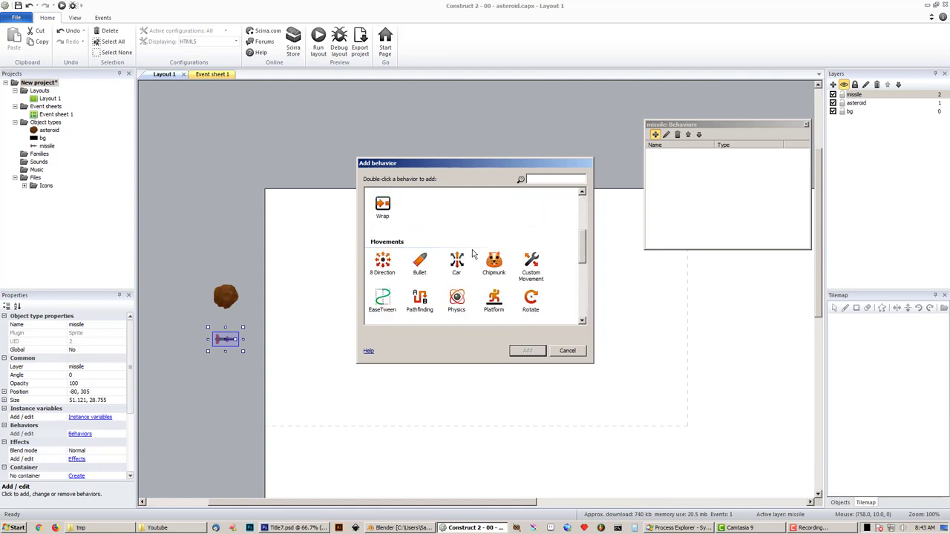
double_click(420, 262)
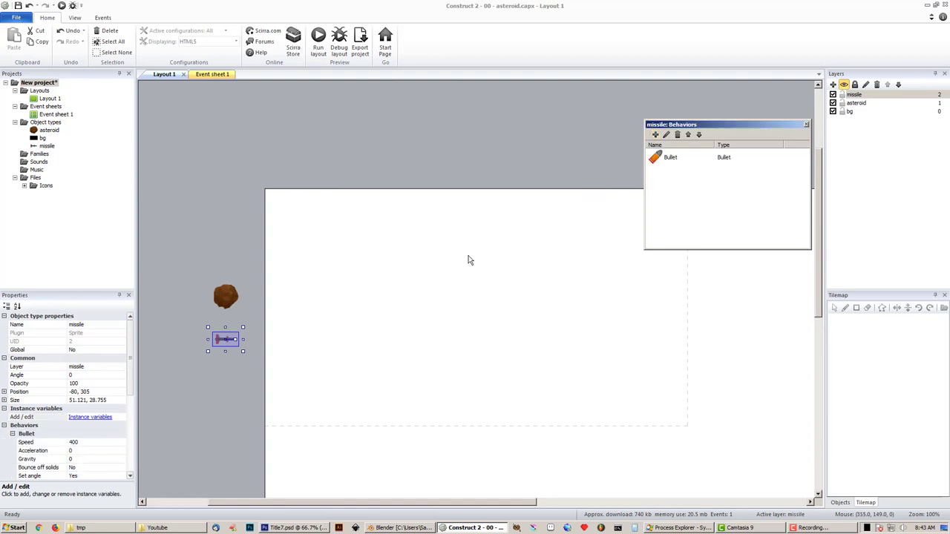
click(318, 43)
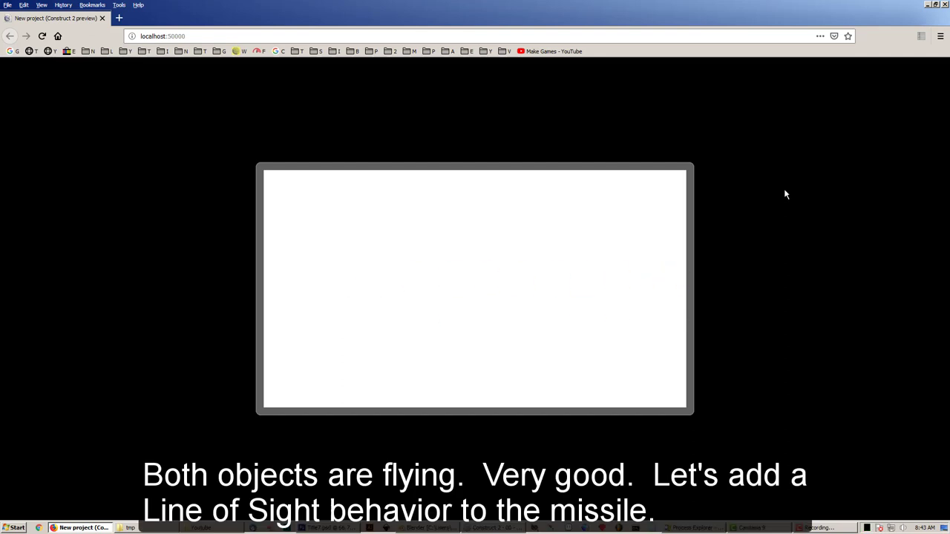
click(944, 4)
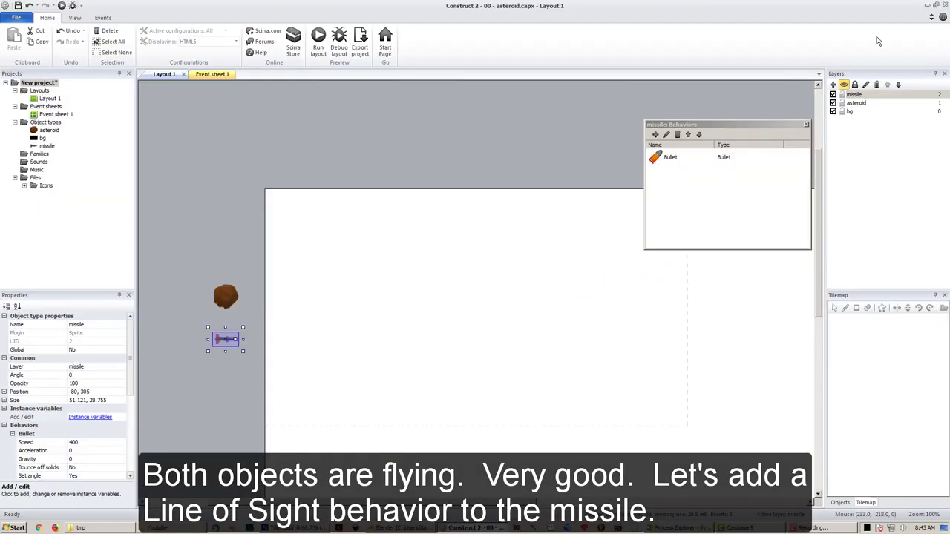
- Add the Line Of Sight behaviour to the missile
click(425, 113)
click(654, 135)
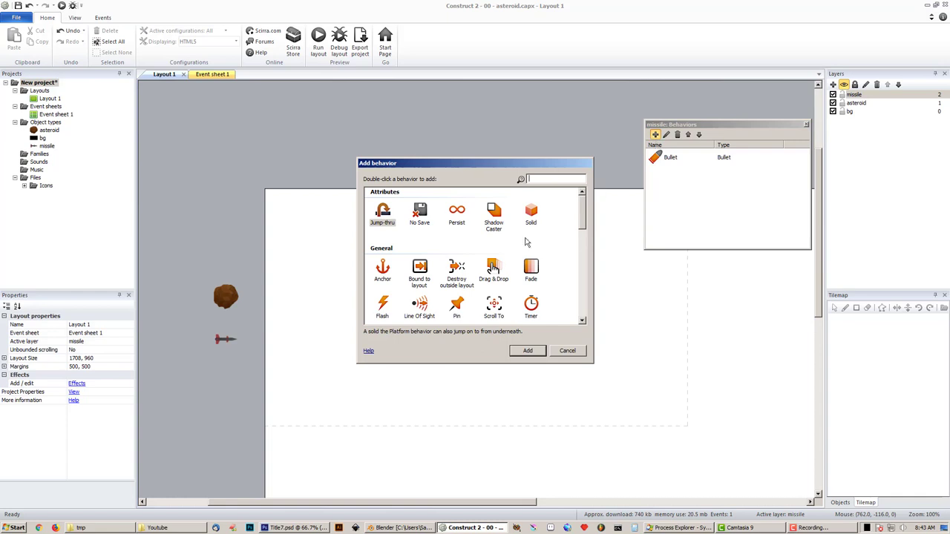
double_click(420, 308)
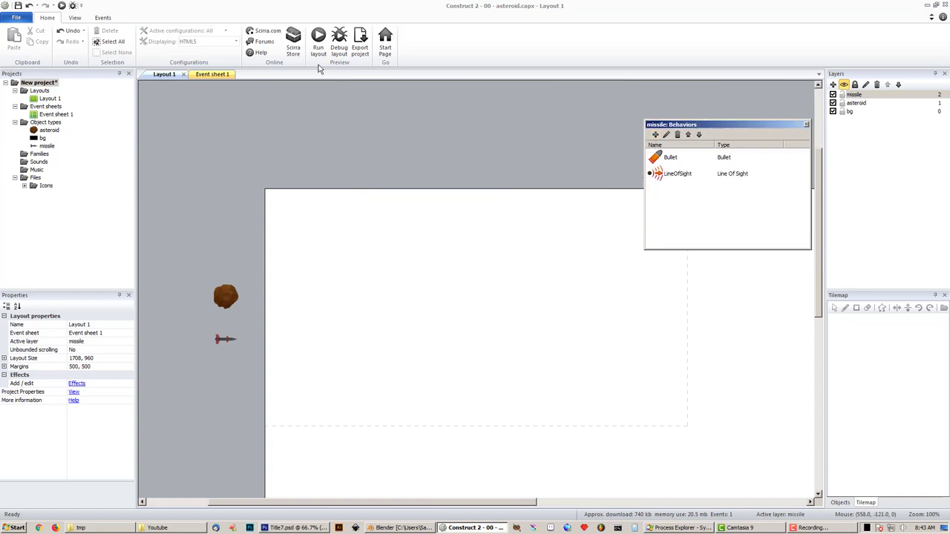
click(210, 75)
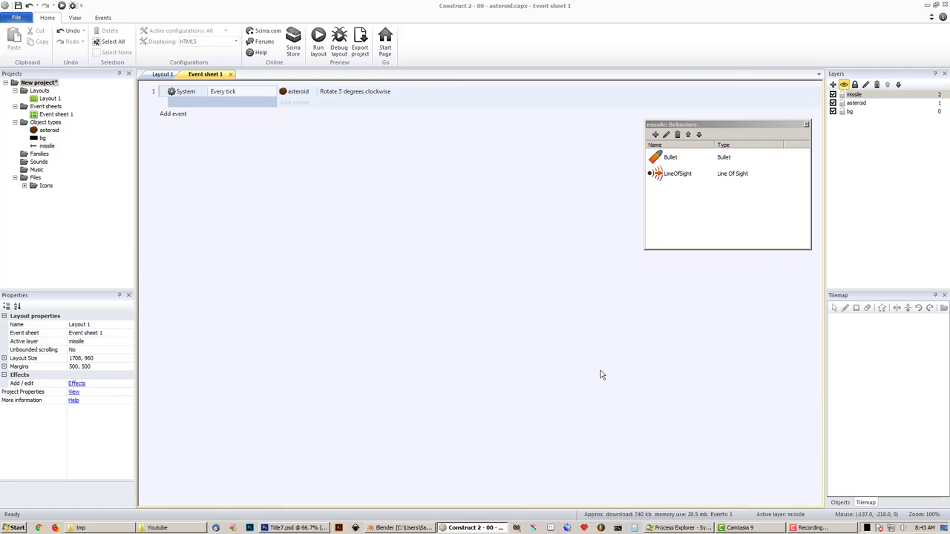
- Add an event with the condition missile has line of sight to asteroid
click(476, 248)
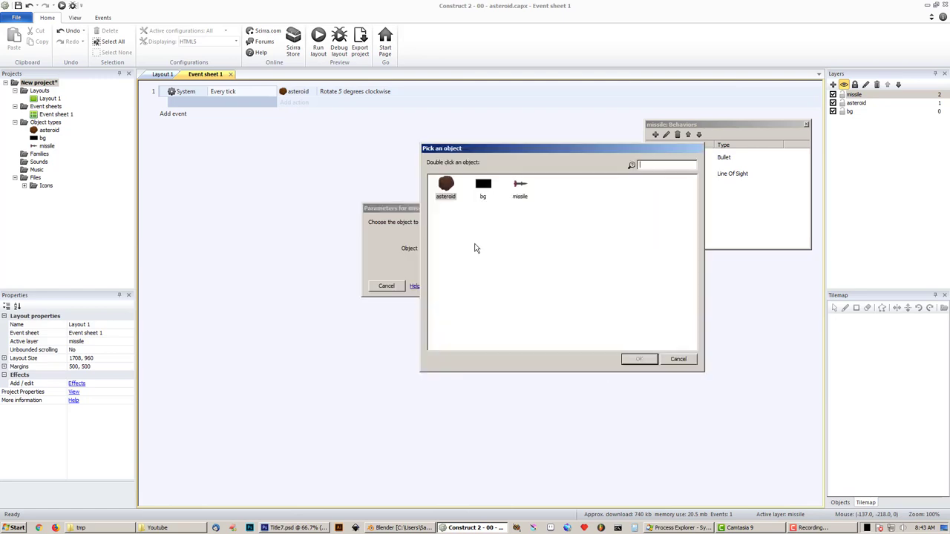
double_click(440, 187)
click(555, 295)
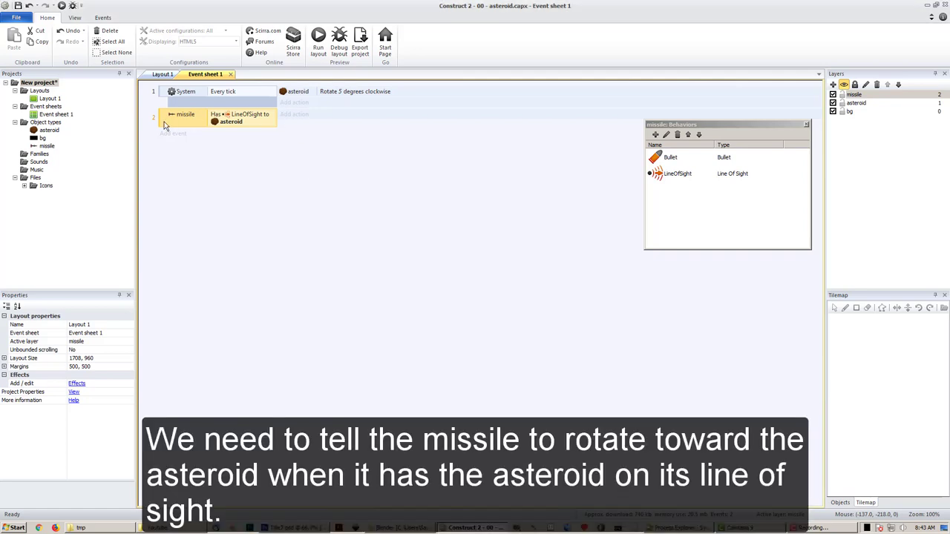
- Add an Every tick sub-event under event 2
right_click(165, 126)
mouse_move(238, 128)
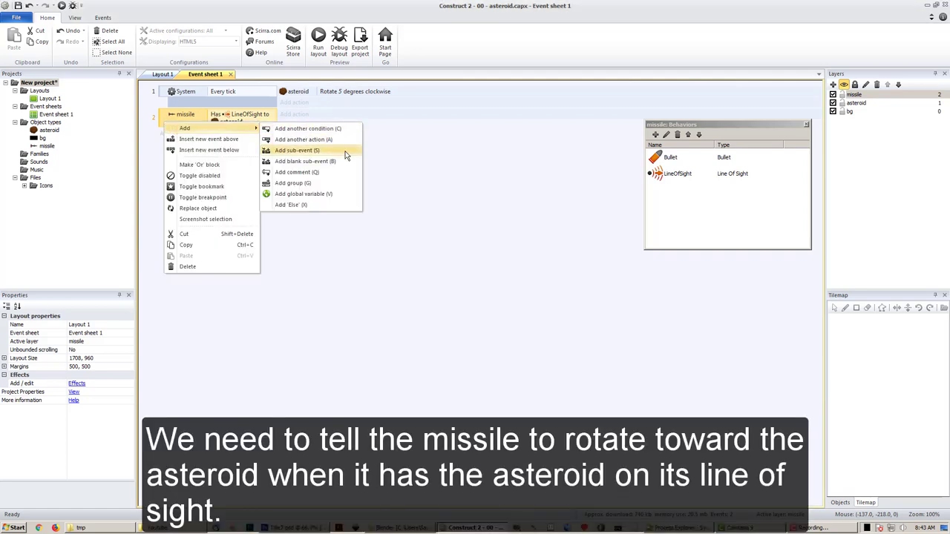
click(344, 151)
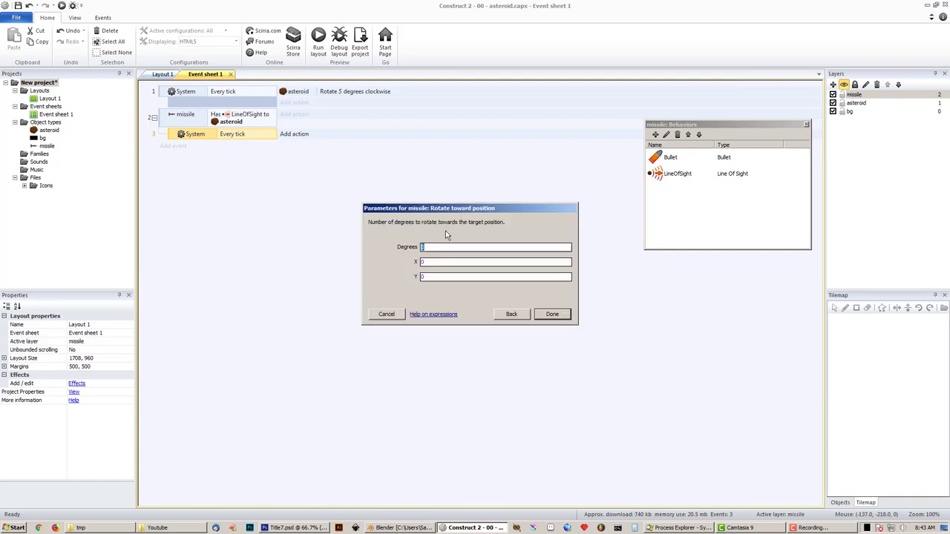
text(10)
- Rotate the missile 10 degrees toward (asteroid.X, asteroid.Y) each tick, then test-run
key(Tab)
text(ast)
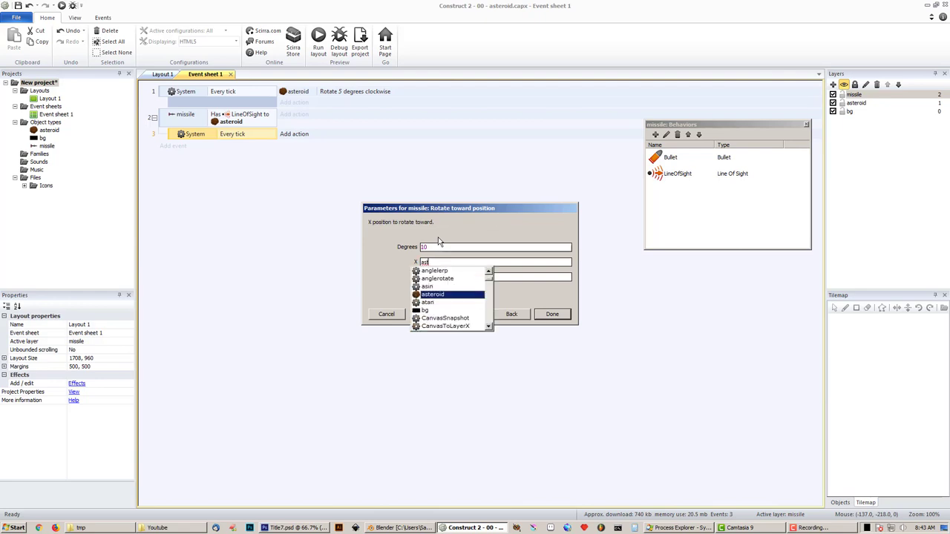
text(eroid.X)
key(Tab)
text(a)
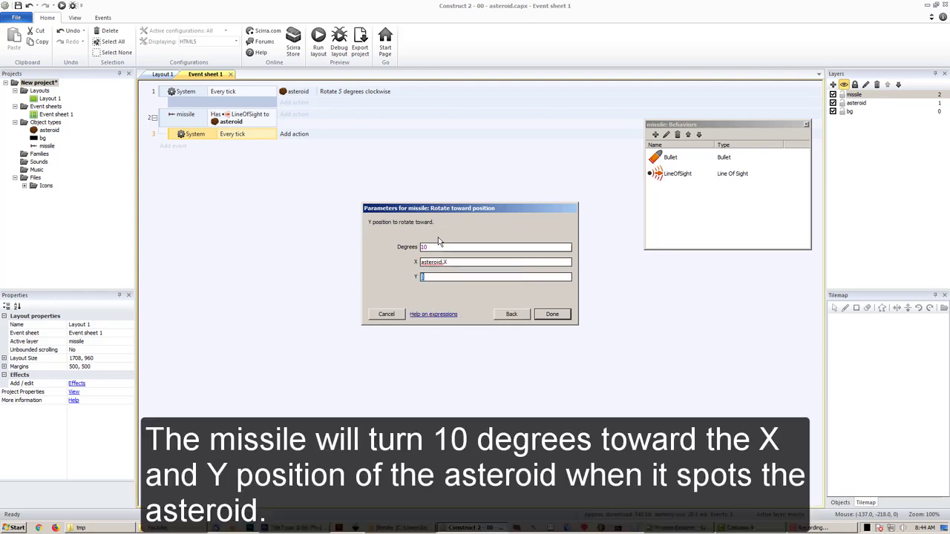
text(steroid.y)
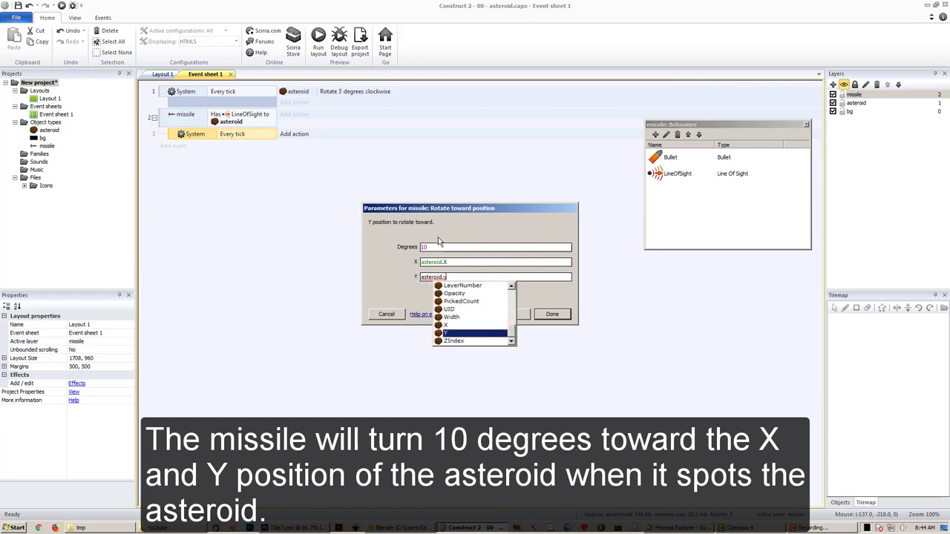
key(Return)
key(Return)
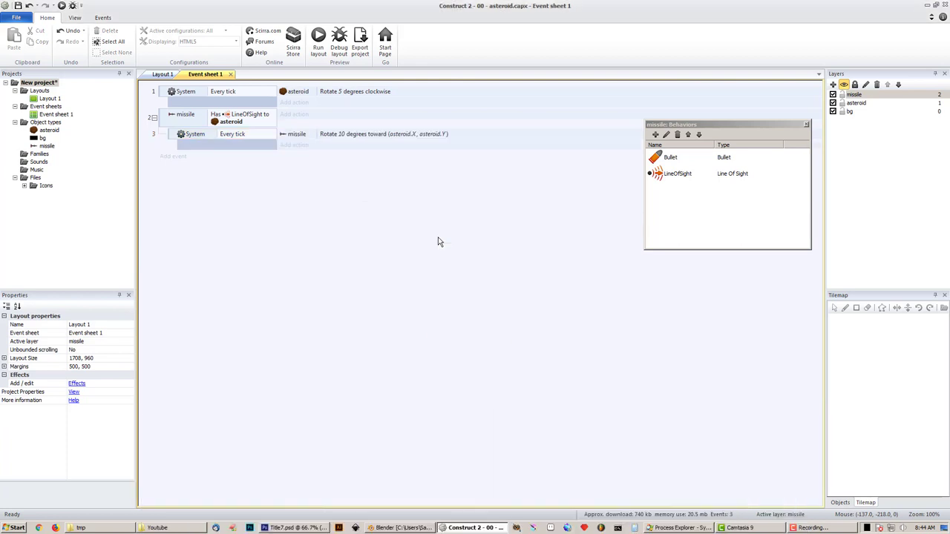
click(318, 37)
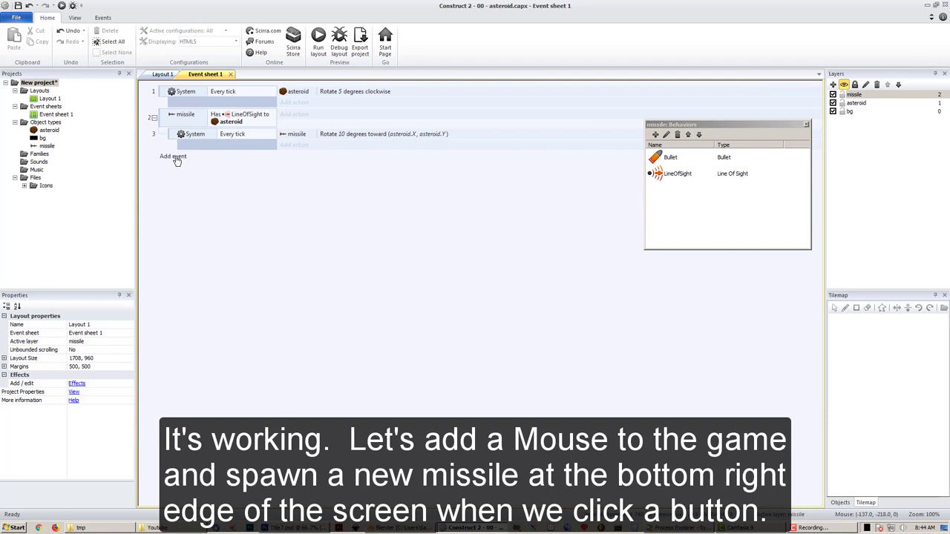
- Insert a Mouse object from the Input category, then return to Event sheet 1
click(164, 74)
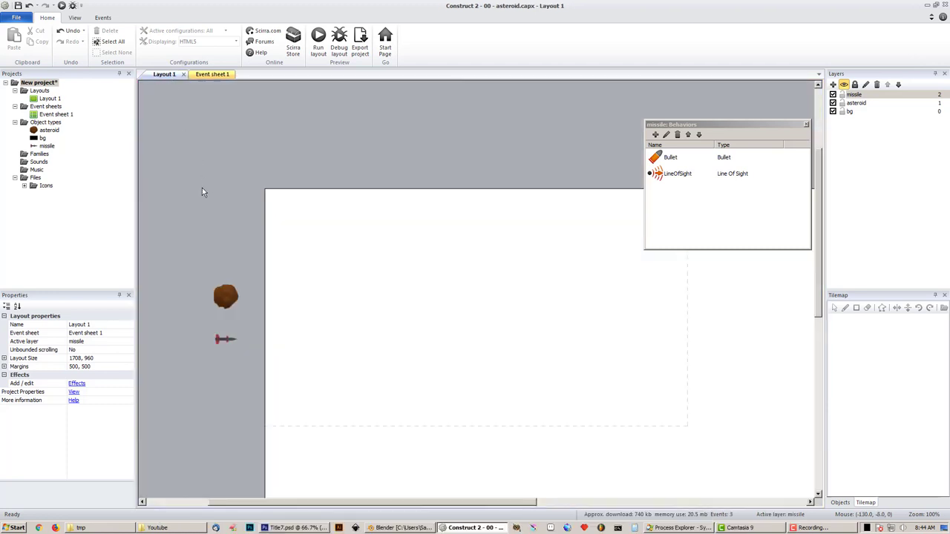
double_click(277, 228)
click(540, 314)
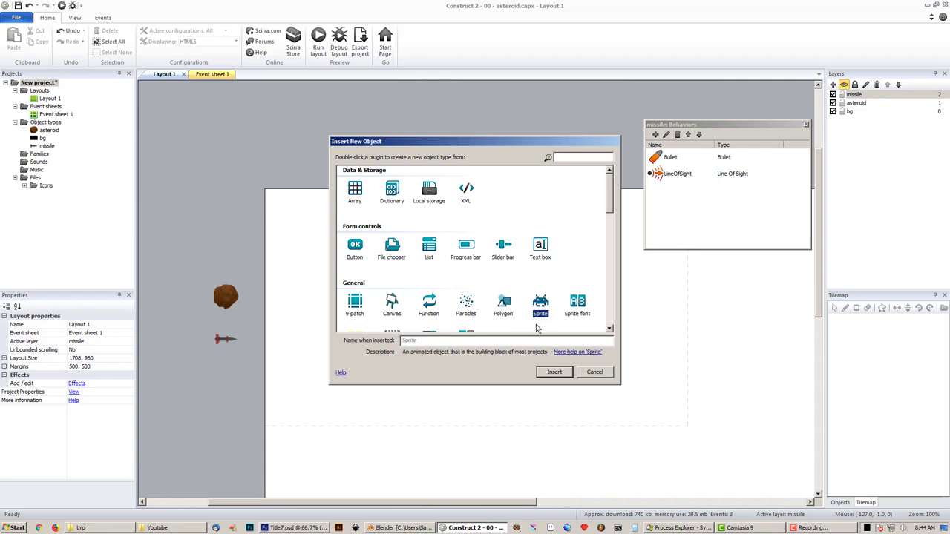
scroll(498, 284, down, 2)
scroll(461, 245, down, 2)
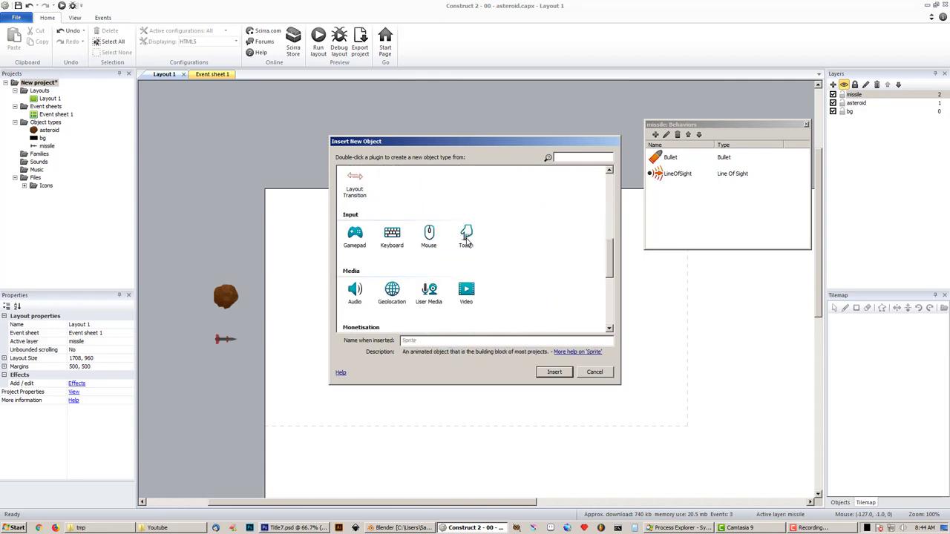
double_click(430, 236)
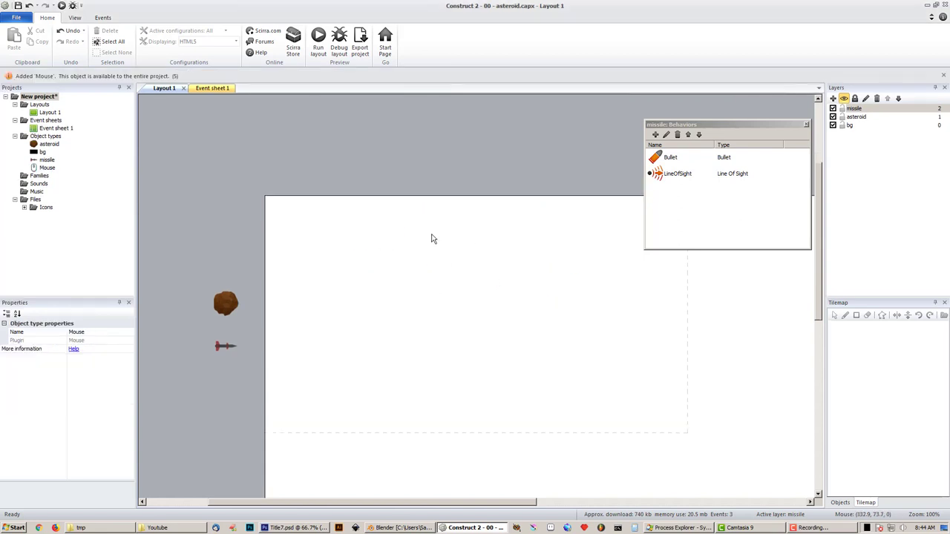
click(200, 89)
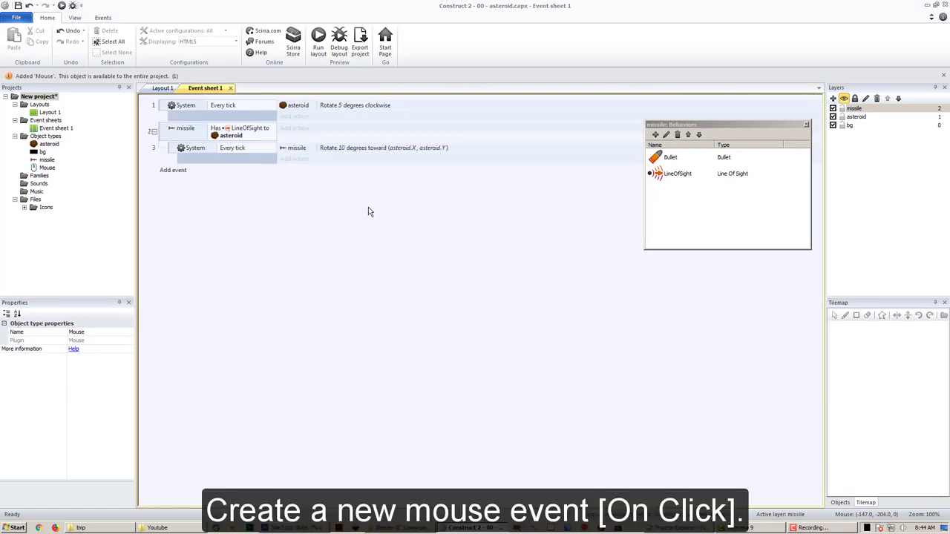
- Add a left-click event that creates a missile on layer 2
click(552, 301)
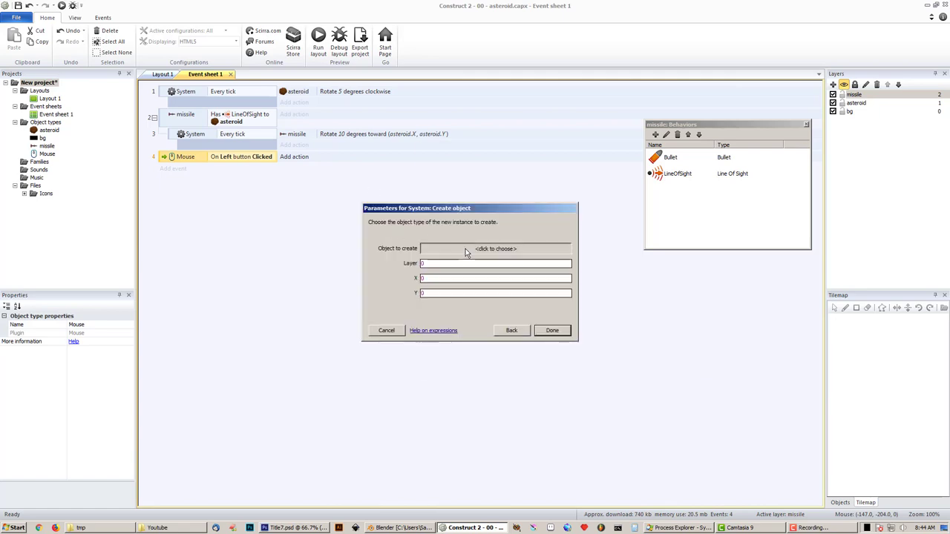
click(512, 248)
click(519, 196)
double_click(519, 196)
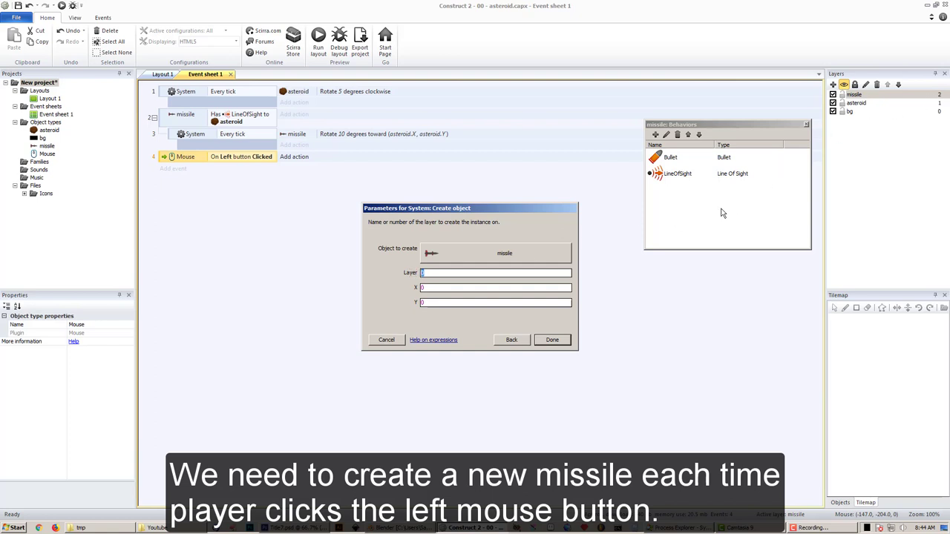
click(551, 339)
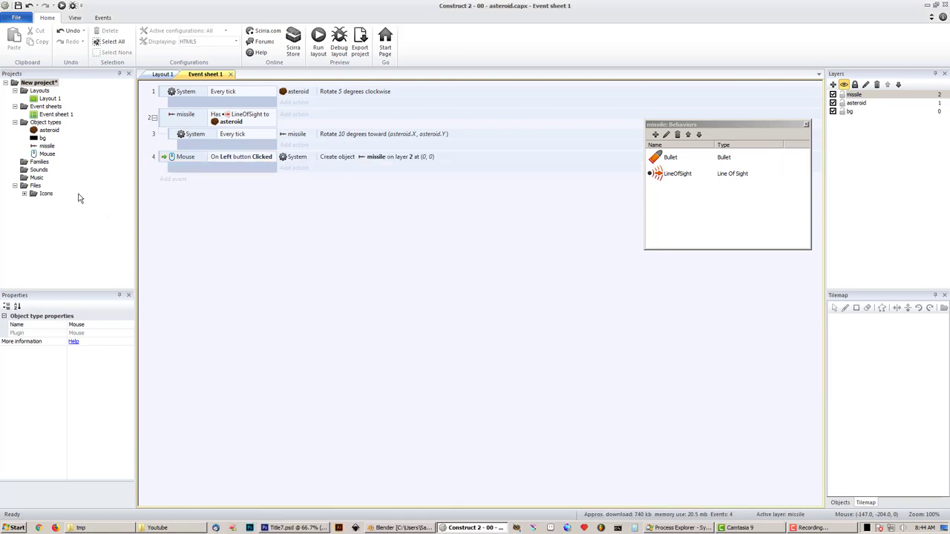
- Set the missile's spawn position to X 854, Y 480, based on the window size
click(37, 83)
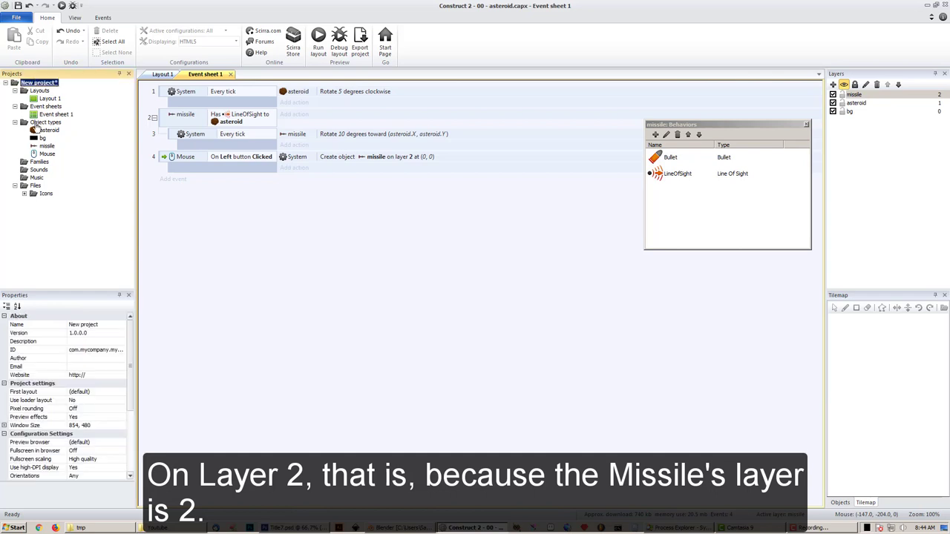
click(89, 426)
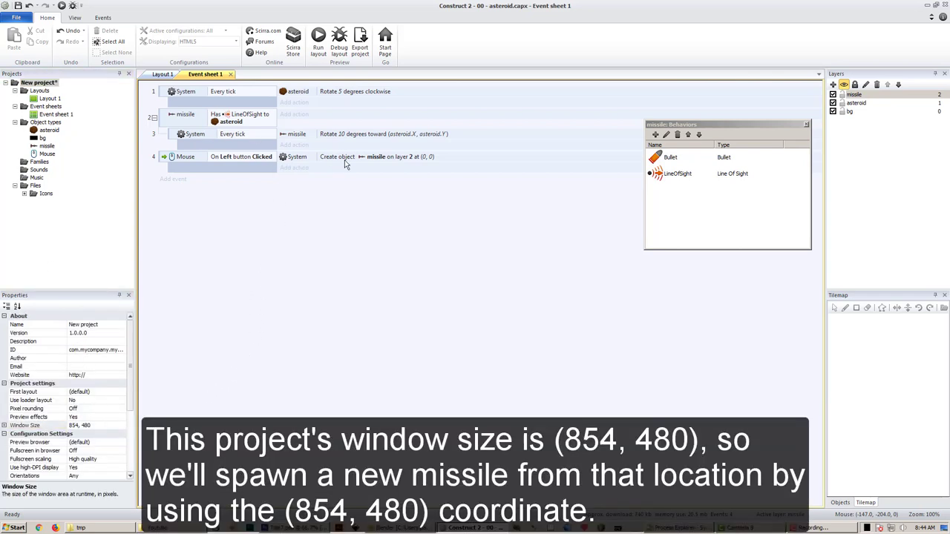
double_click(348, 160)
click(442, 288)
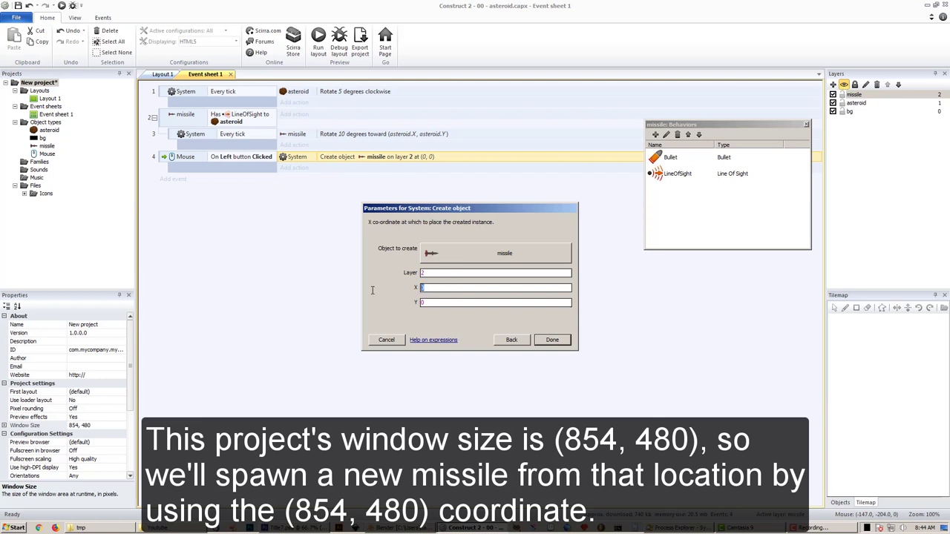
text(854, 480)
double_click(438, 288)
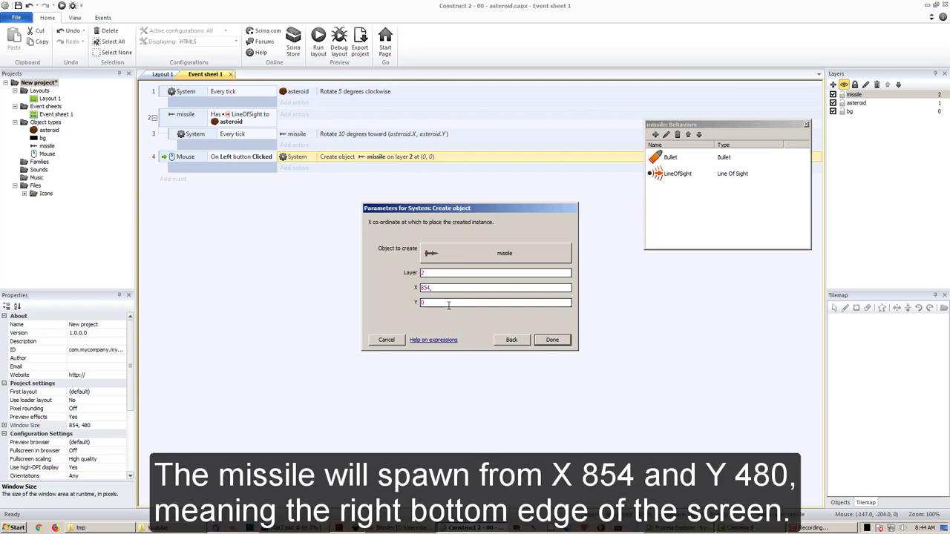
key(BackSpace)
text(48)
click(552, 344)
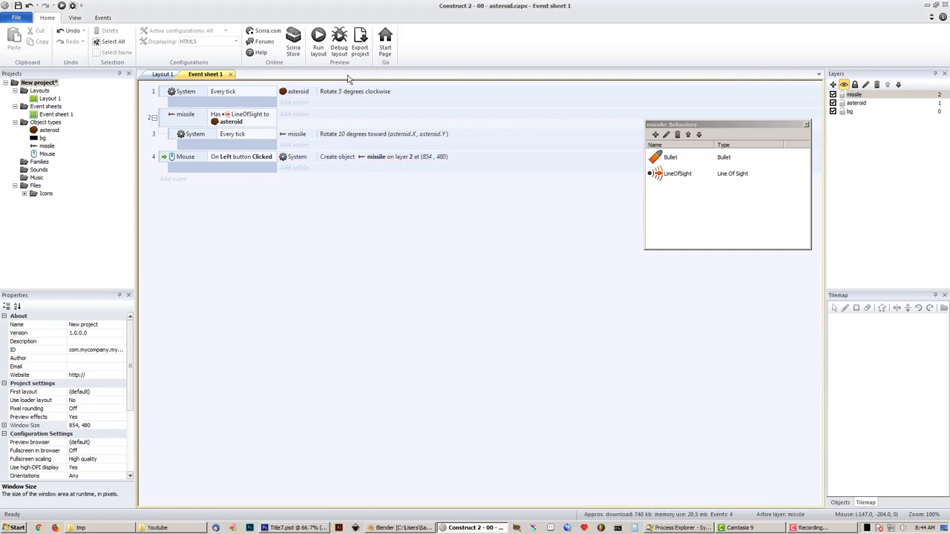
- Test-run, lower the asteroid's Bullet speed from 400 to 50, and test again
click(317, 36)
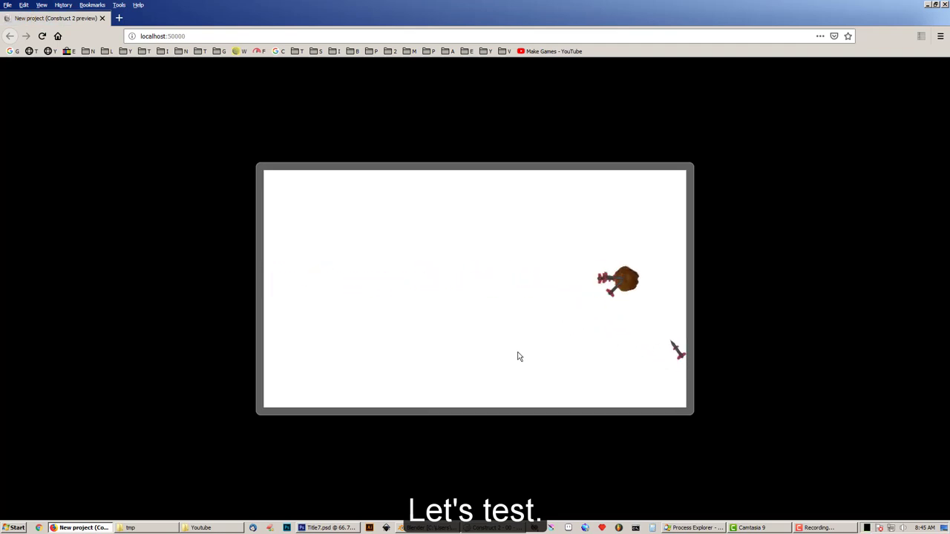
key(alt+F4)
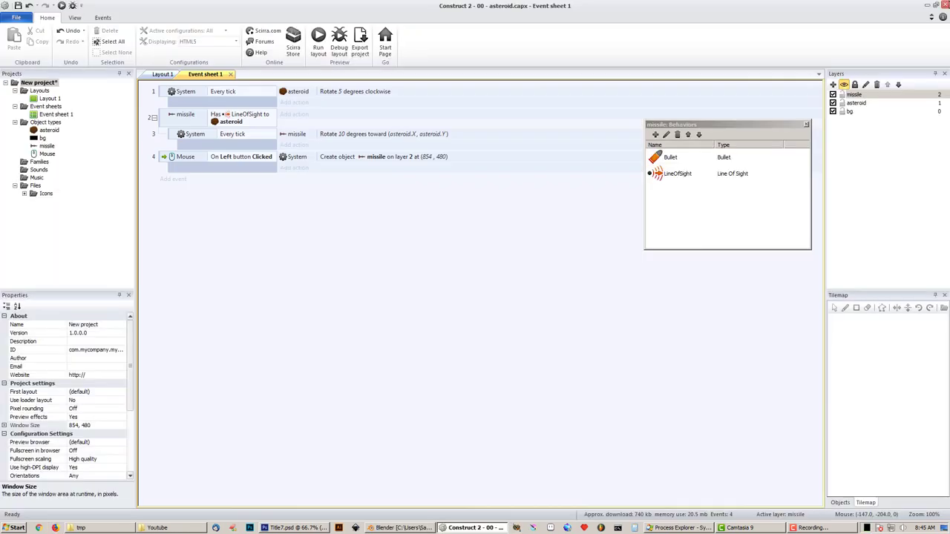
click(46, 131)
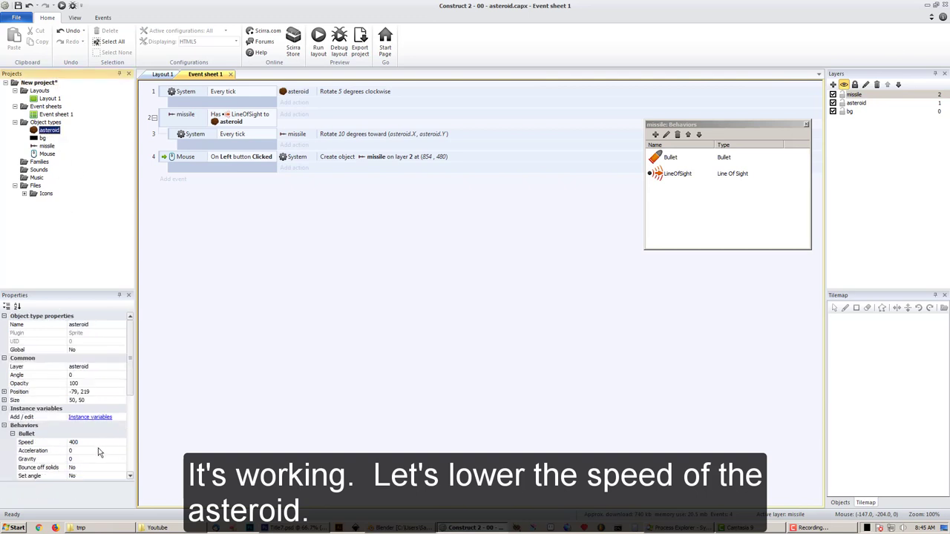
click(84, 444)
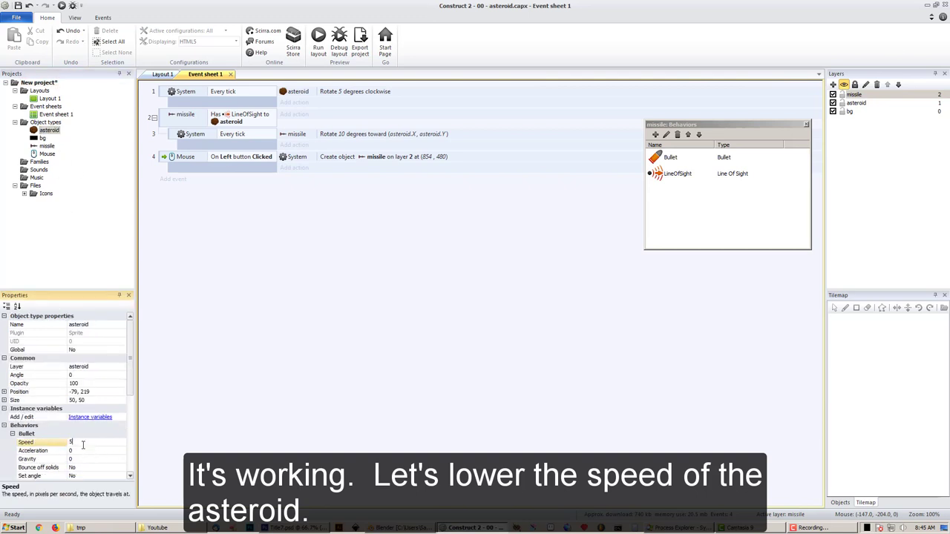
click(317, 37)
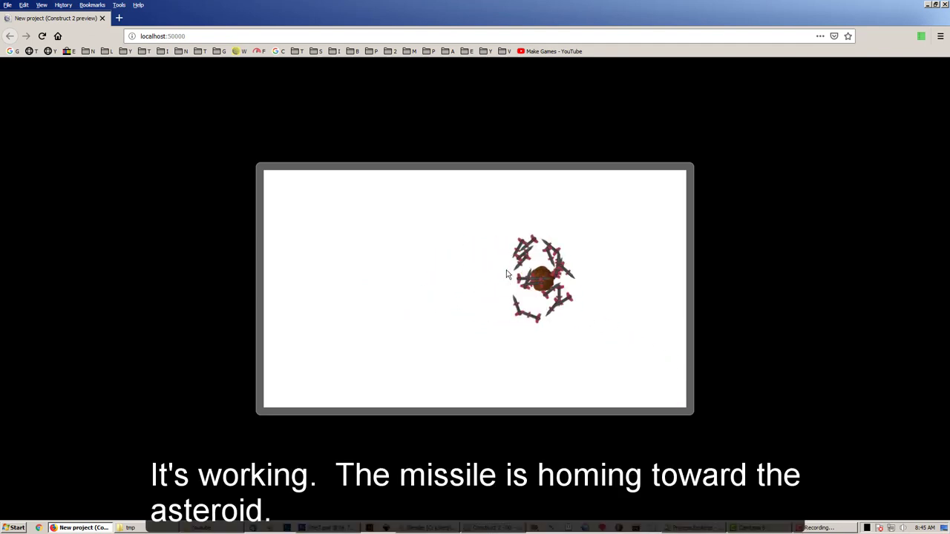
key(alt+F4)
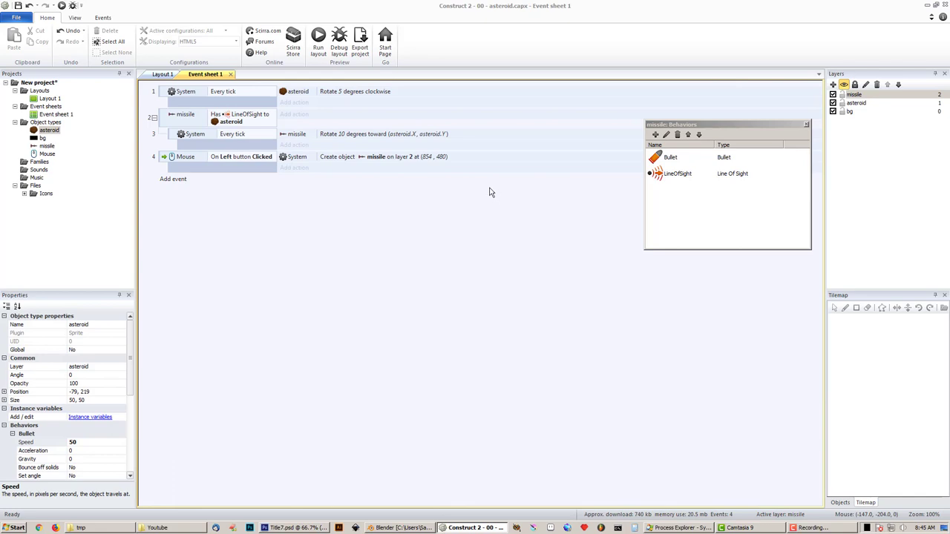
- Add a missile-overlapping-asteroid event that destroys the missile, then test-run
click(487, 249)
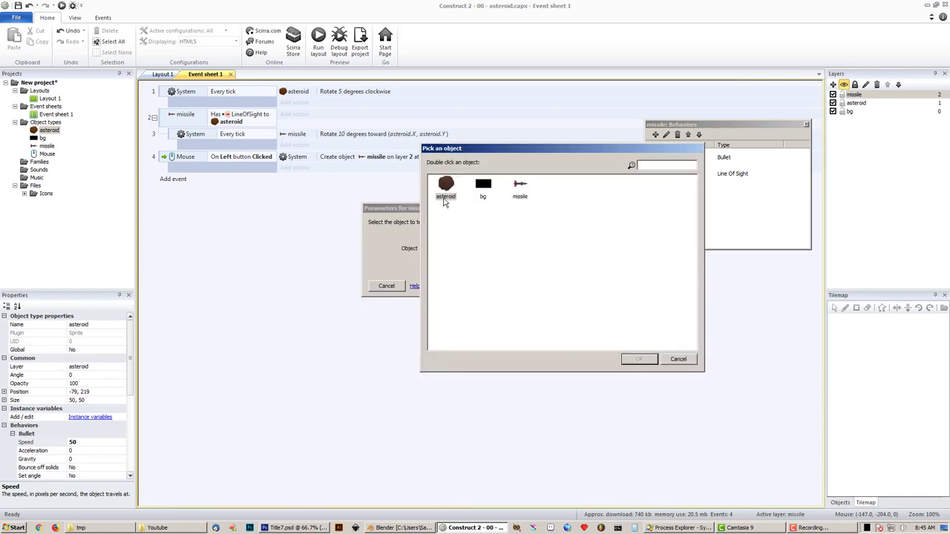
double_click(446, 186)
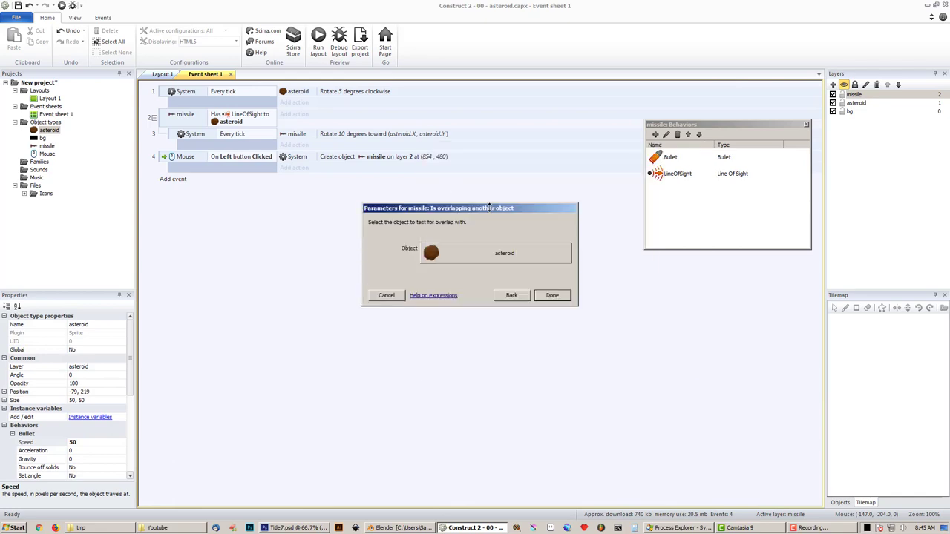
click(550, 295)
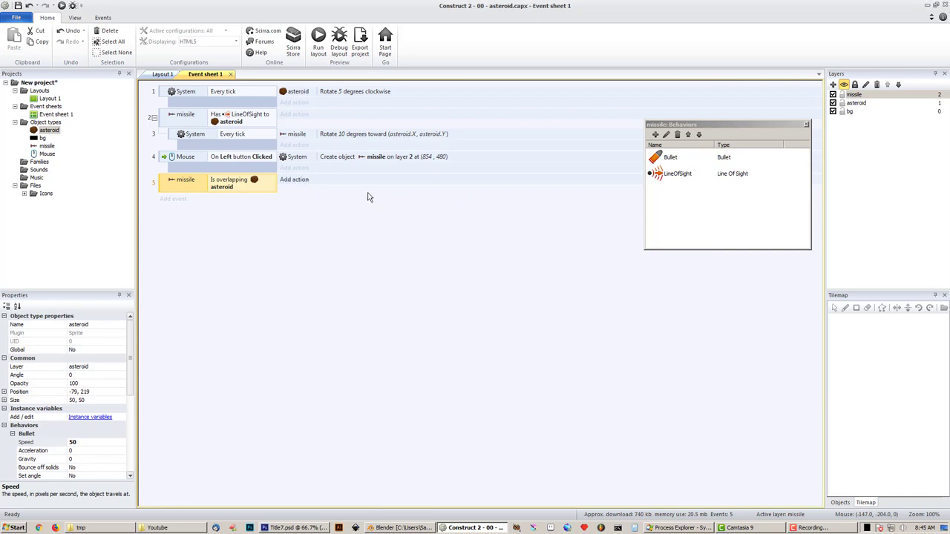
click(319, 41)
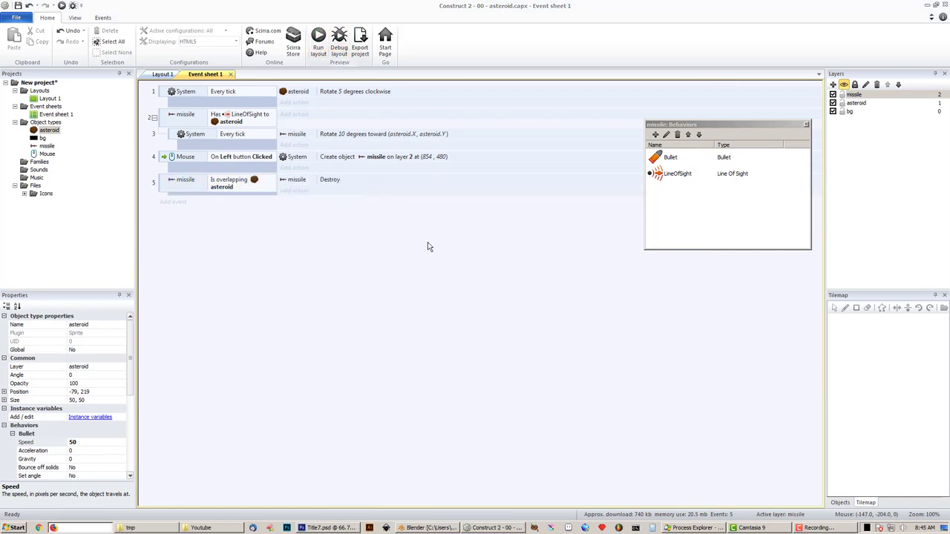